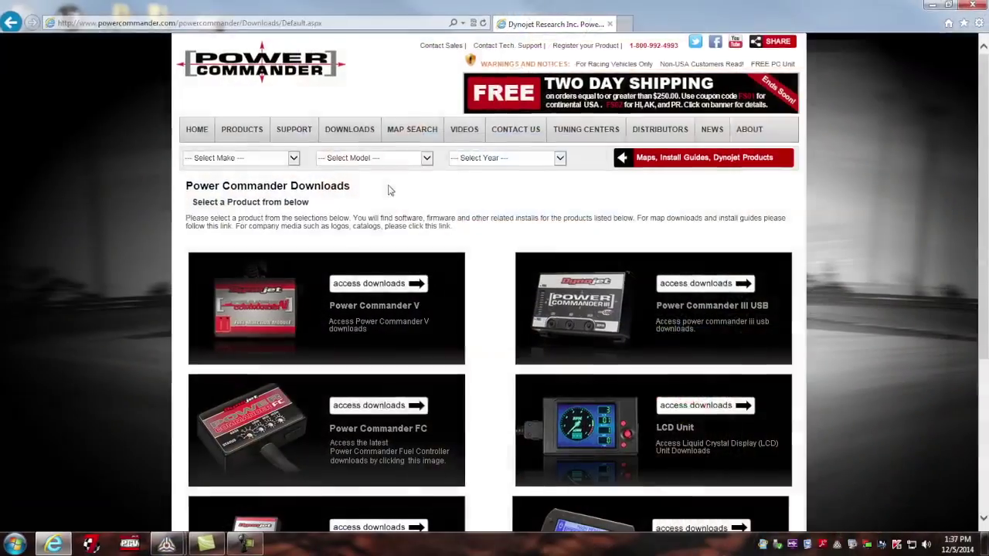
Scroll the page and open the Y-axis channel list on the WinPEP 8 graph preview
{"action": "scroll", "coordinate": [464, 209], "scroll_direction": "down", "scroll_amount": 3}
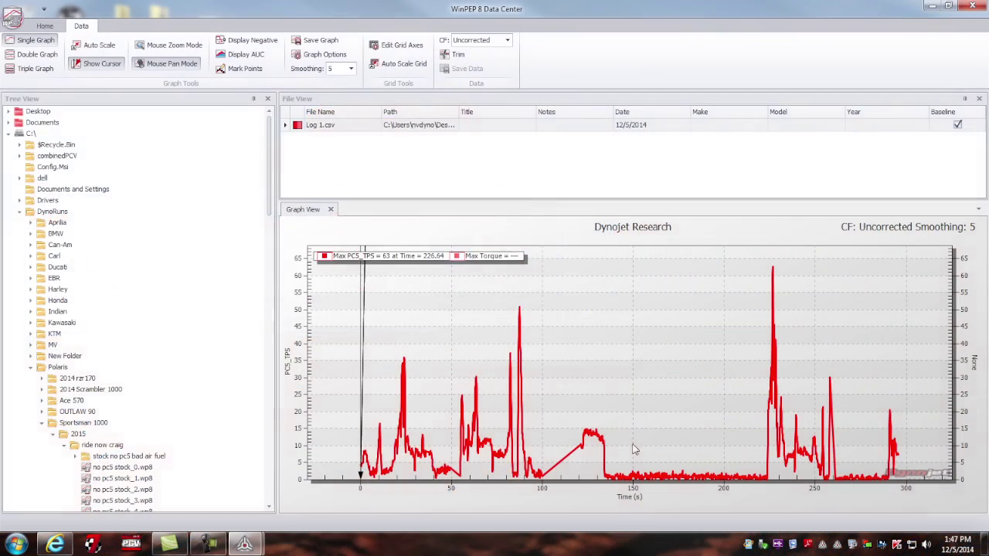
{"action": "left_click", "coordinate": [291, 364]}
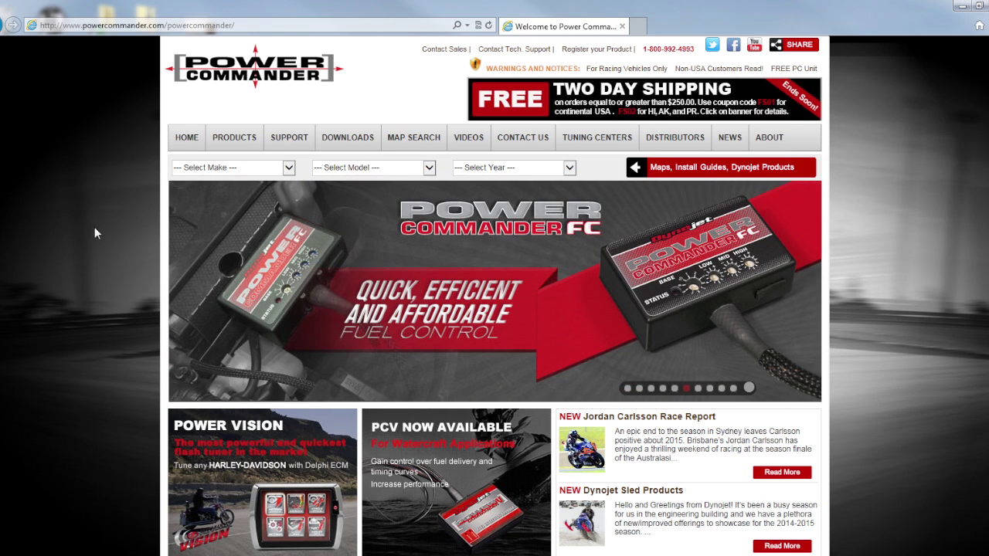
Go to the Power Commander Downloads page and open the POD display's downloads
{"action": "left_click", "coordinate": [345, 140]}
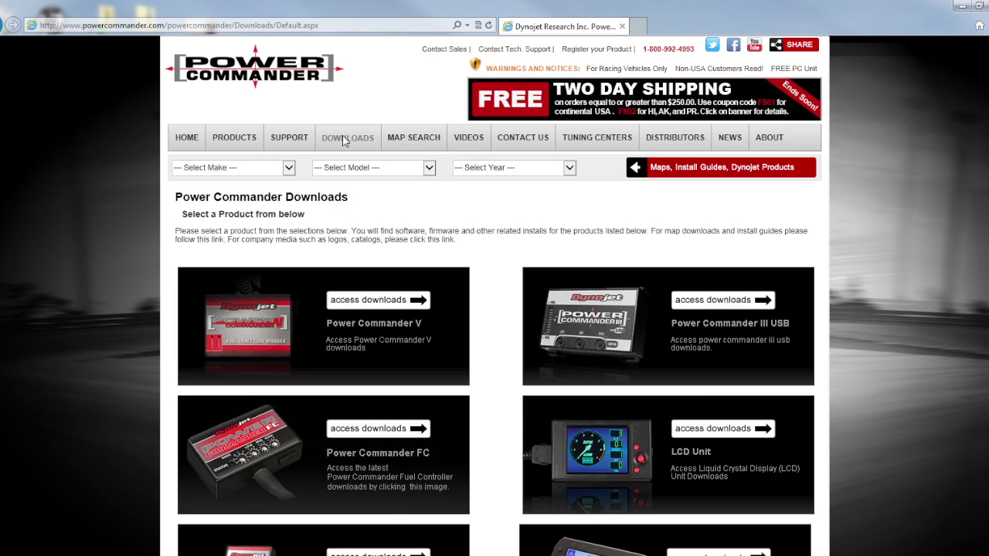
{"action": "scroll", "coordinate": [497, 238], "scroll_direction": "down", "scroll_amount": 1}
{"action": "scroll", "coordinate": [498, 238], "scroll_direction": "down", "scroll_amount": 1}
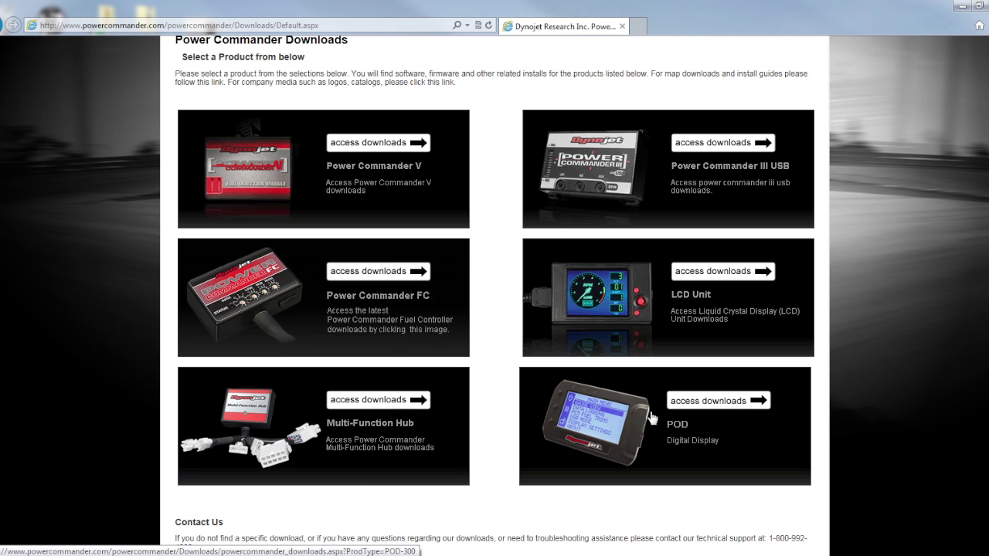
{"action": "left_click", "coordinate": [687, 409]}
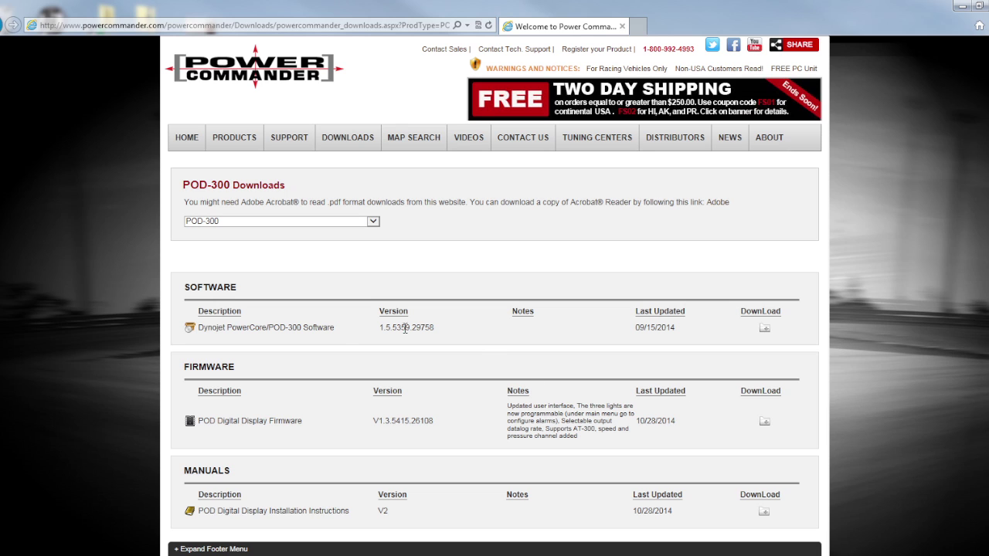
Highlight the Dynojet PowerCore/POD-300 Software entry and the display firmware name and version
{"action": "left_click_drag", "start_coordinate": [197, 328], "coordinate": [273, 328]}
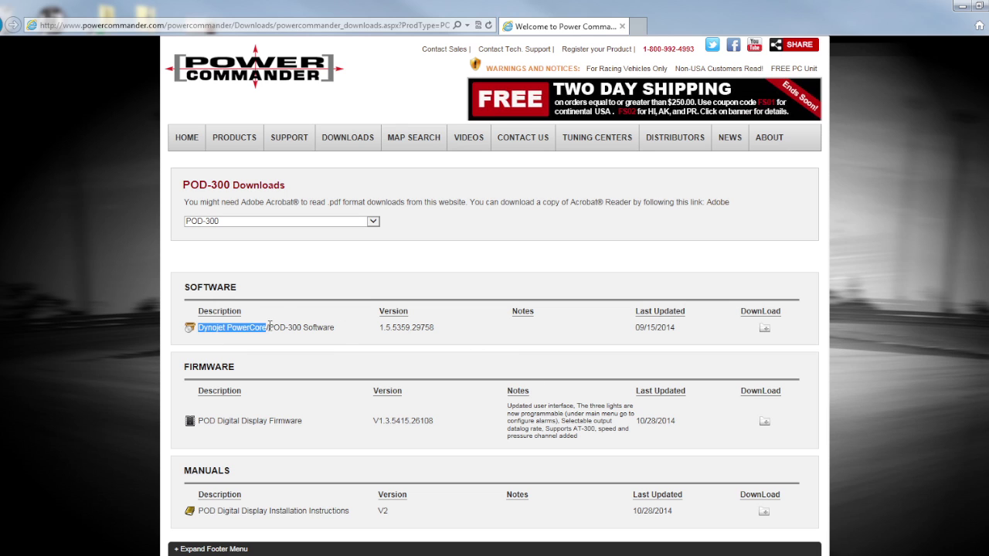
{"action": "triple_click", "coordinate": [347, 331]}
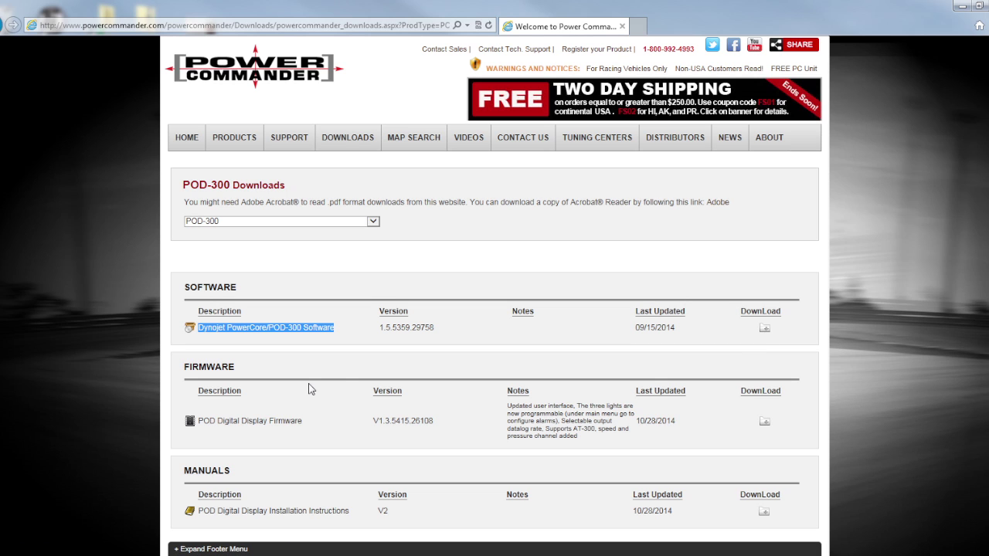
{"action": "left_click_drag", "start_coordinate": [209, 424], "coordinate": [434, 423]}
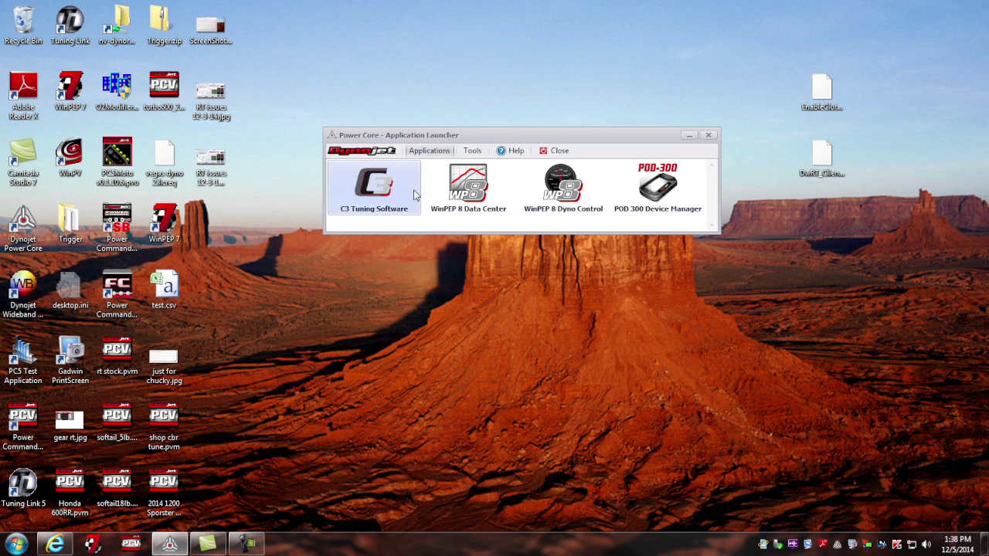
Move the Power Core Application Launcher window lower on the desktop
{"action": "left_click_drag", "start_coordinate": [498, 134], "coordinate": [483, 199]}
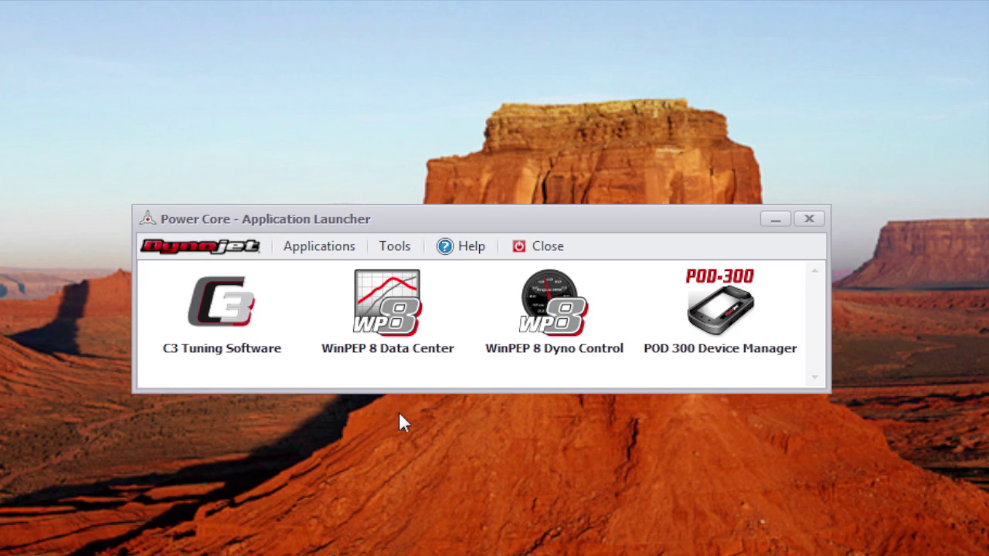
{"action": "mouse_move", "coordinate": [393, 319]}
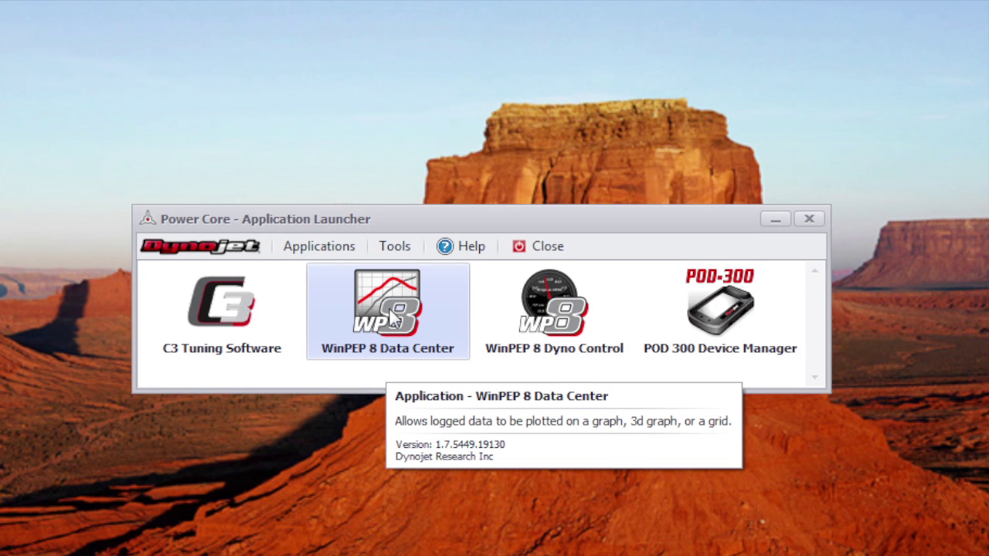
Launch POD 300 Device Manager and maximize its window
{"action": "mouse_move", "coordinate": [669, 336]}
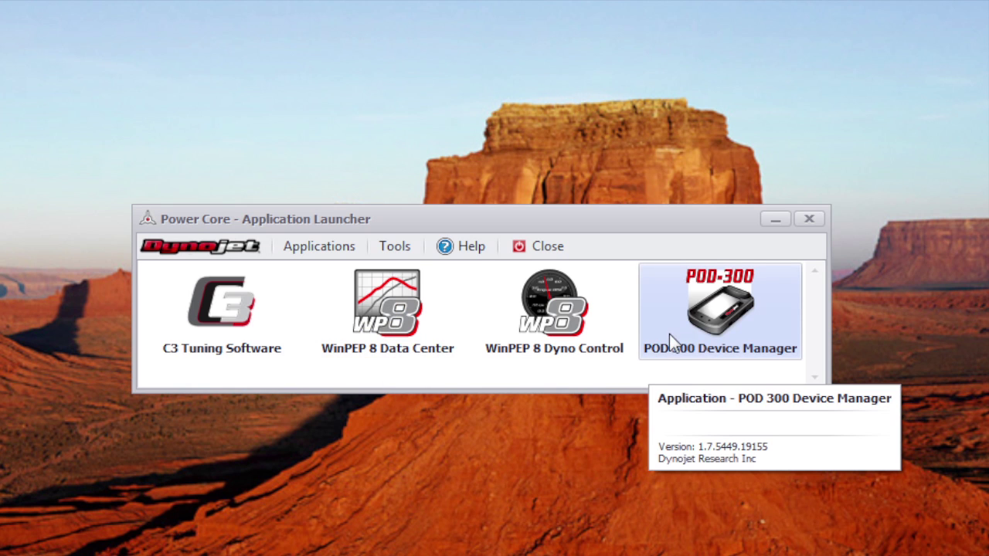
{"action": "left_click", "coordinate": [727, 308]}
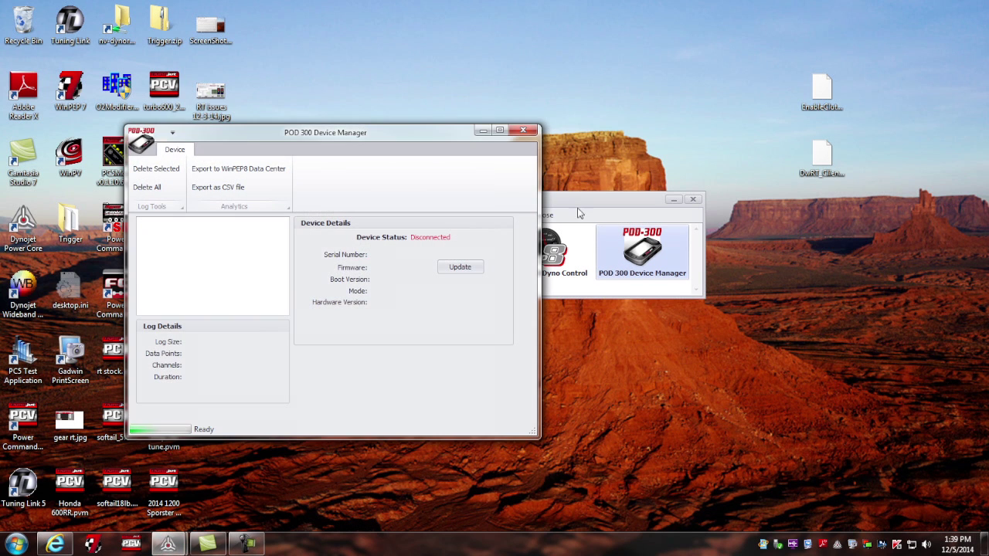
{"action": "left_click_drag", "start_coordinate": [441, 132], "coordinate": [442, 89]}
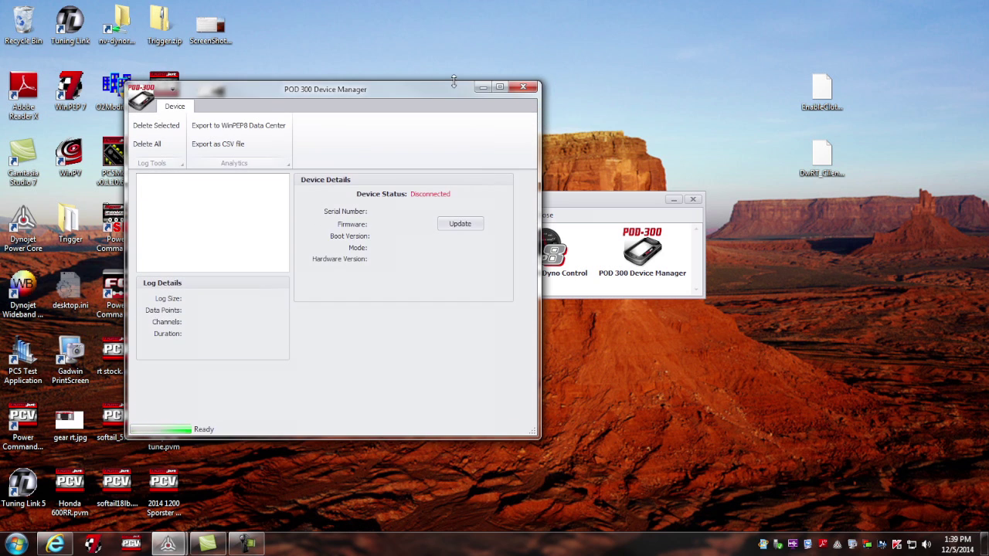
{"action": "left_click", "coordinate": [499, 86]}
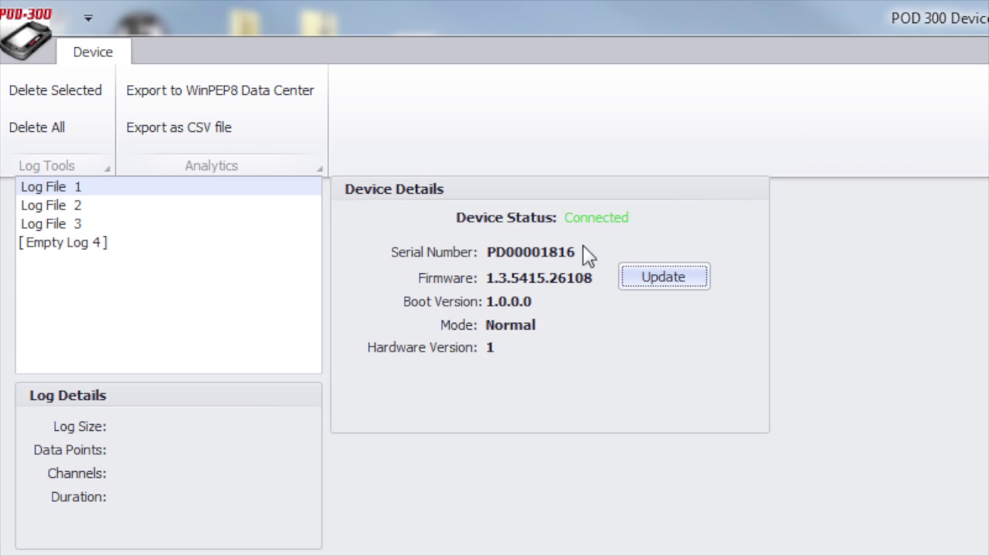
Cancel the firmware update and open Export as CSV file for Log File 1
{"action": "left_click", "coordinate": [670, 281]}
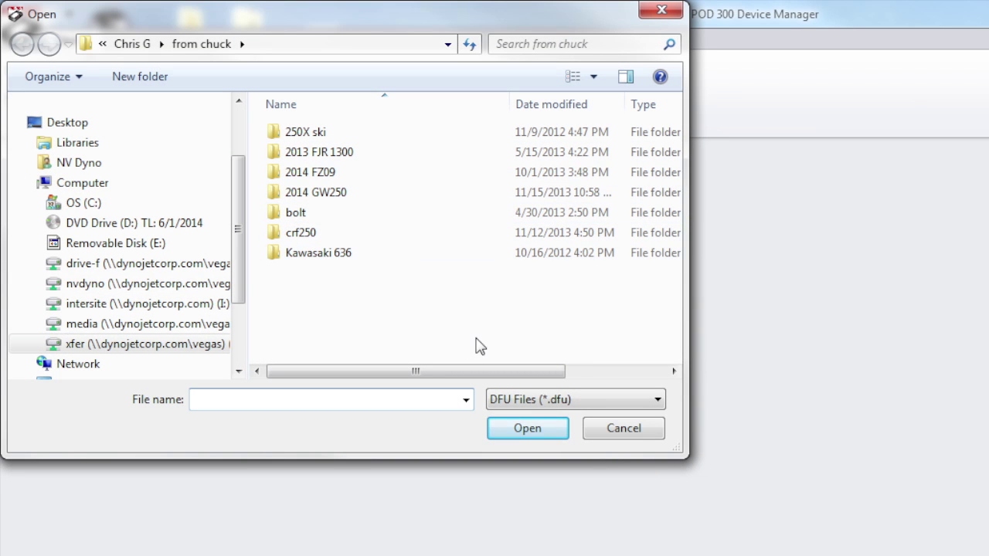
{"action": "left_click", "coordinate": [622, 434]}
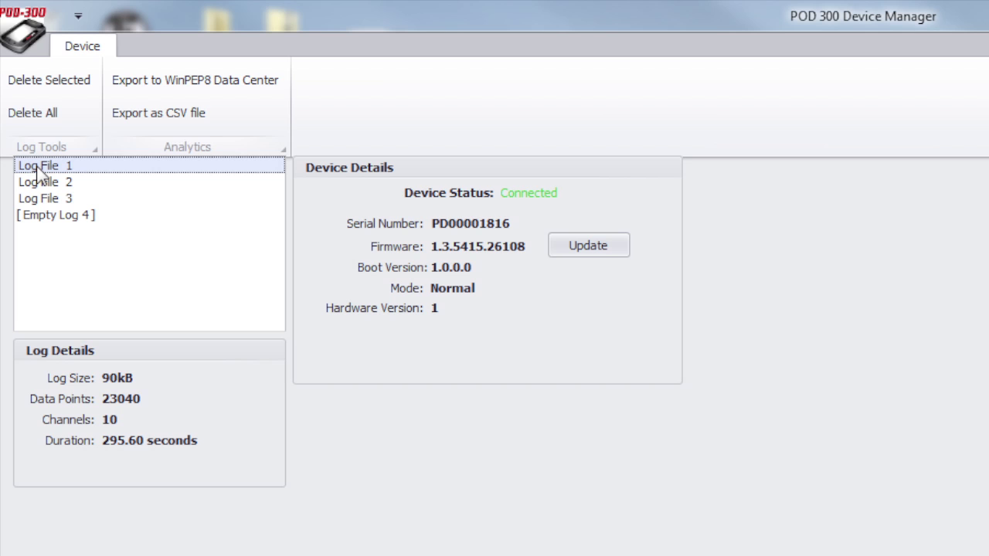
{"action": "left_click", "coordinate": [166, 119]}
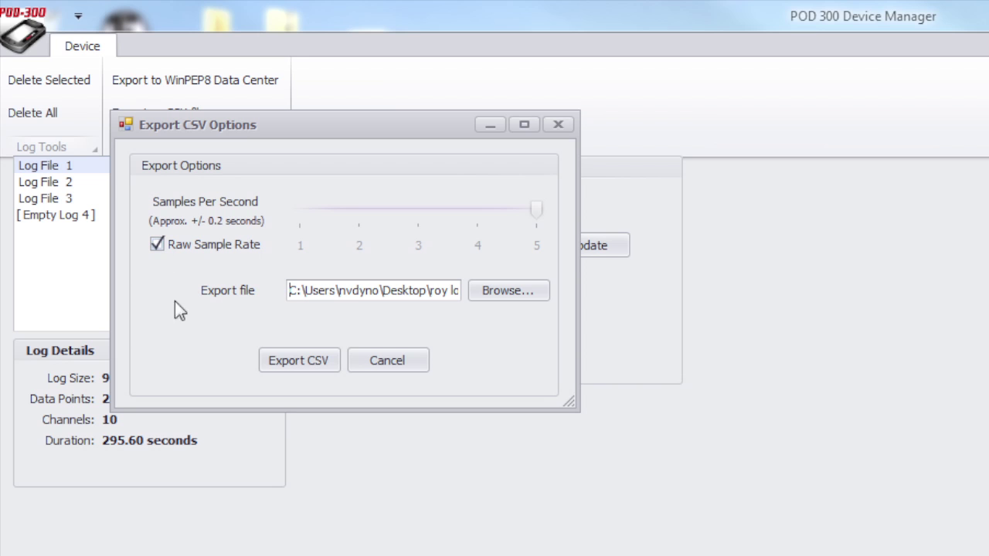
Save the CSV export as 'Log 1' in the Desktop folder
{"action": "left_click", "coordinate": [510, 292]}
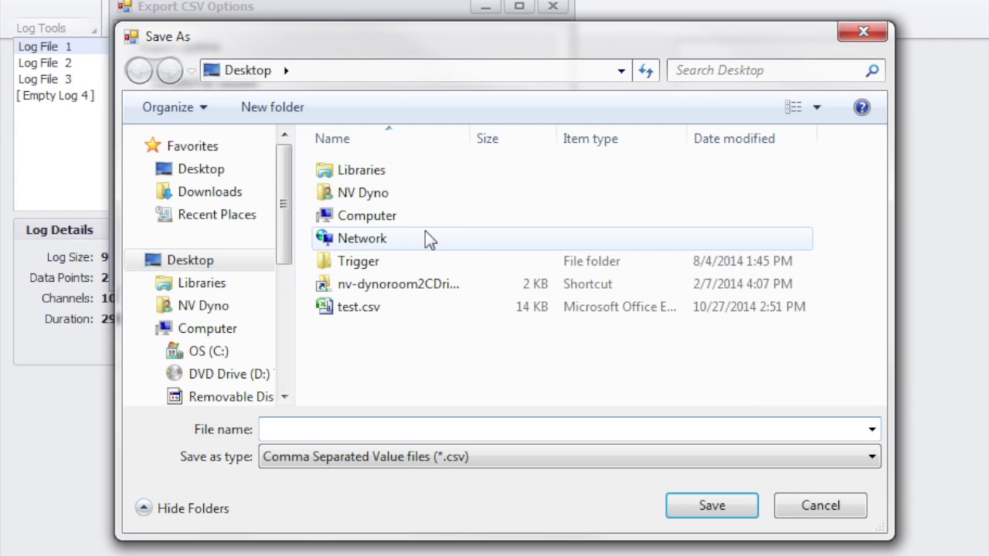
{"action": "left_click", "coordinate": [189, 261]}
{"action": "left_click", "coordinate": [325, 428]}
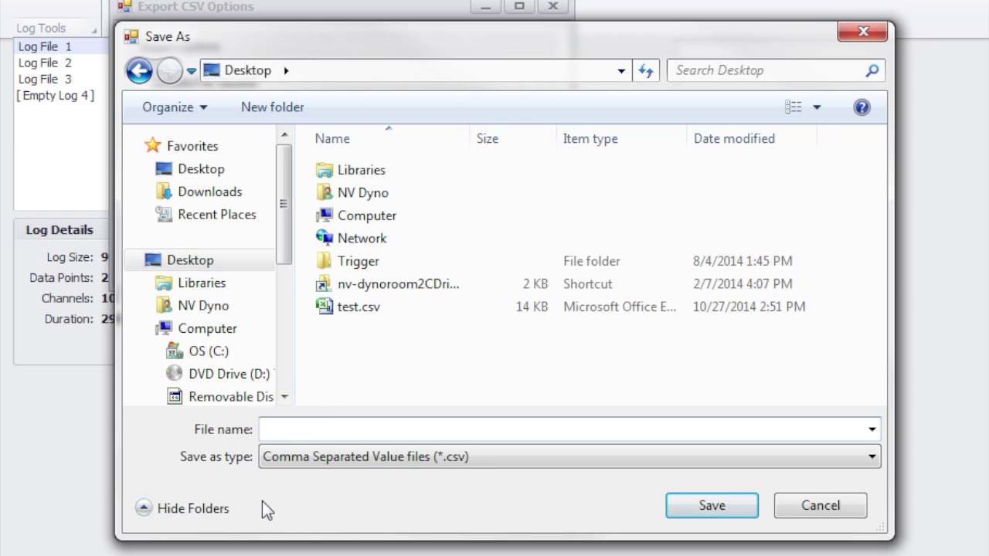
{"action": "type", "text": "Log 1"}
{"action": "left_click", "coordinate": [713, 507]}
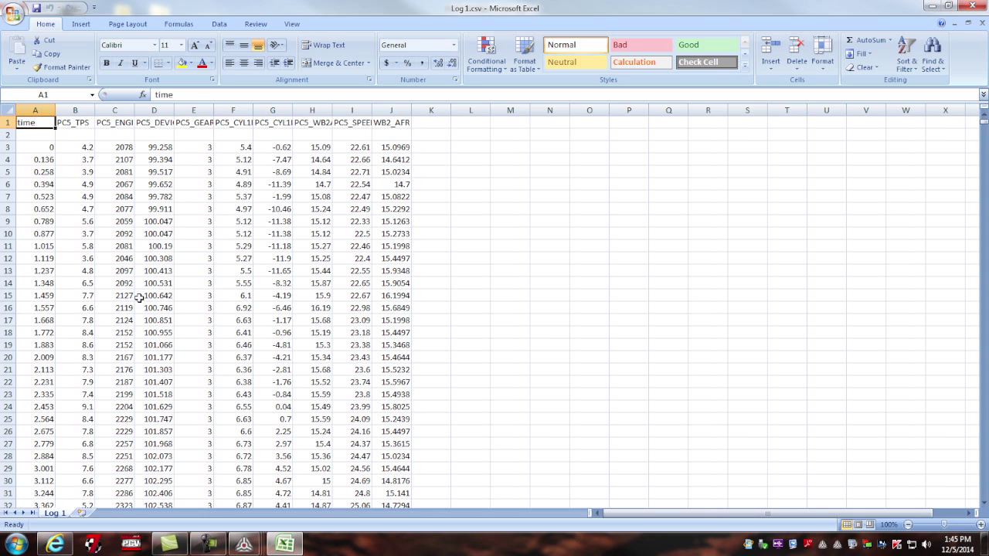
Widen columns J through E so the PC5 channel headers show fully
{"action": "left_click_drag", "start_coordinate": [408, 110], "coordinate": [410, 110]}
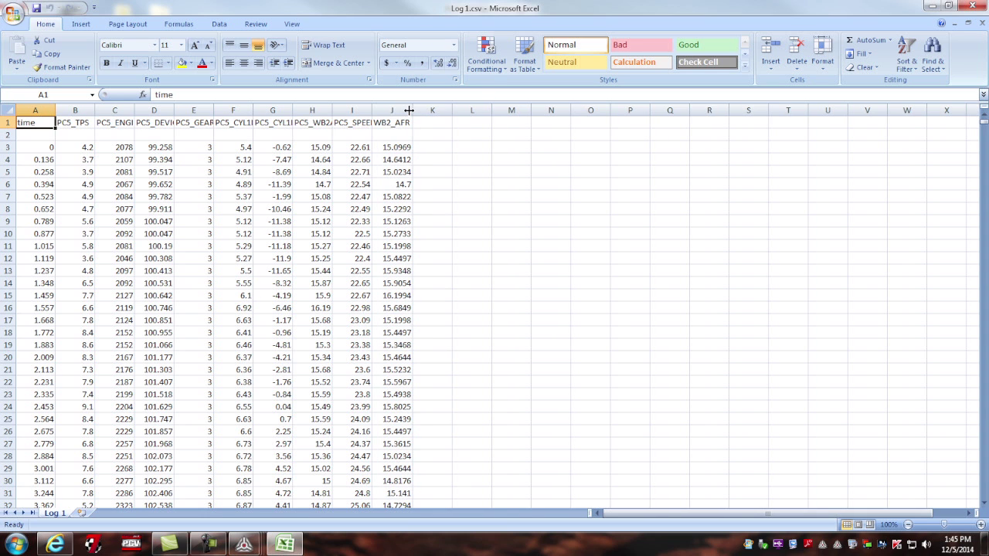
{"action": "double_click", "coordinate": [369, 111]}
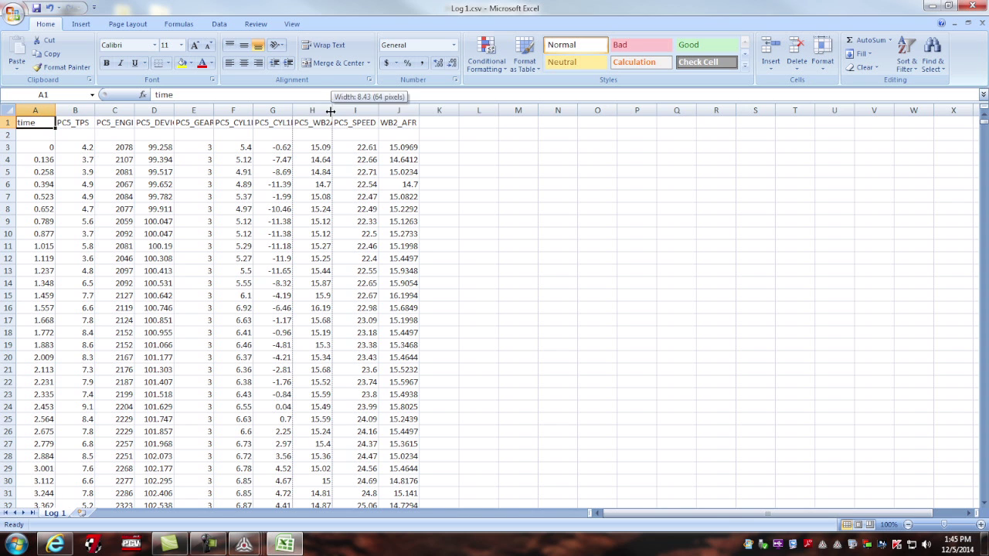
{"action": "double_click", "coordinate": [333, 109]}
{"action": "double_click", "coordinate": [292, 110]}
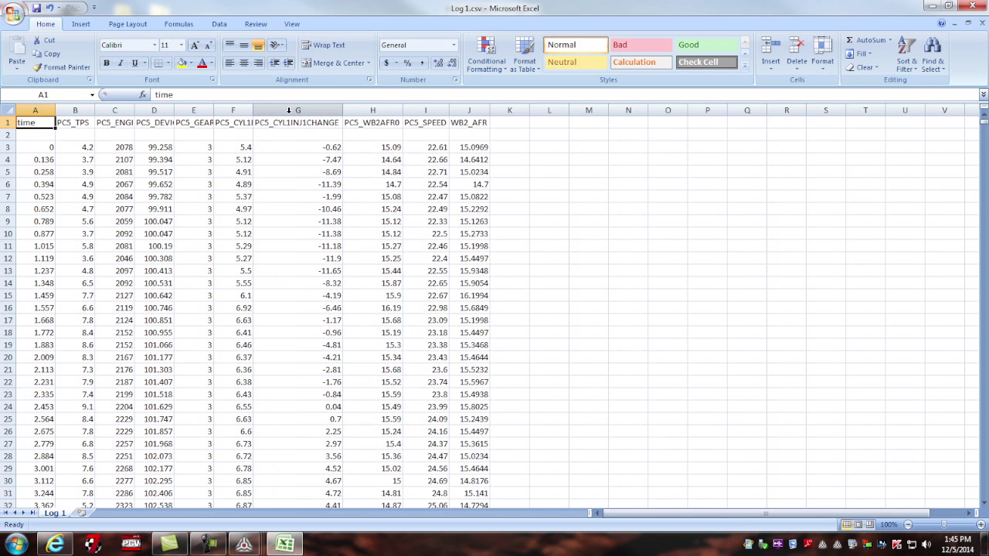
{"action": "double_click", "coordinate": [252, 111]}
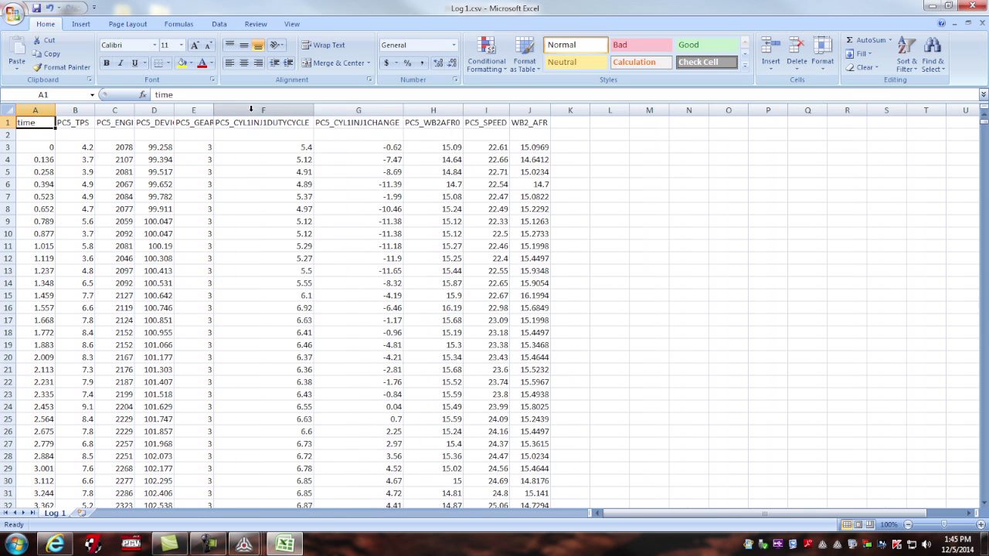
{"action": "left_click", "coordinate": [204, 111]}
{"action": "left_click_drag", "start_coordinate": [214, 110], "coordinate": [237, 111]}
Widen columns D and C, then close Log 1.csv without saving changes
{"action": "double_click", "coordinate": [171, 110]}
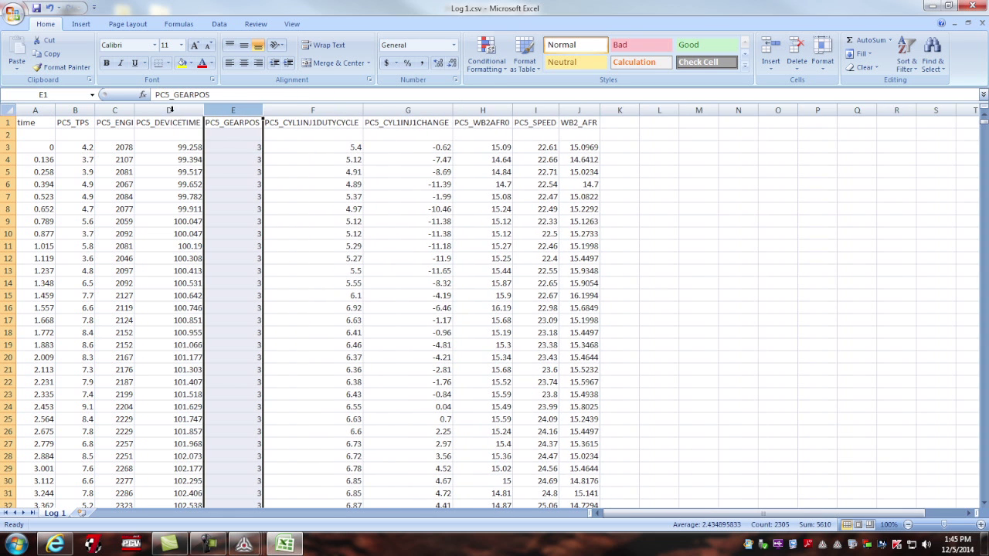
{"action": "left_click", "coordinate": [130, 111]}
{"action": "left_click_drag", "start_coordinate": [134, 110], "coordinate": [161, 111]}
{"action": "mouse_move", "coordinate": [985, 121]}
{"action": "left_mouse_down"}
{"action": "mouse_move", "coordinate": [986, 136]}
{"action": "mouse_move", "coordinate": [985, 119]}
{"action": "left_mouse_up"}
{"action": "left_click", "coordinate": [972, 5]}
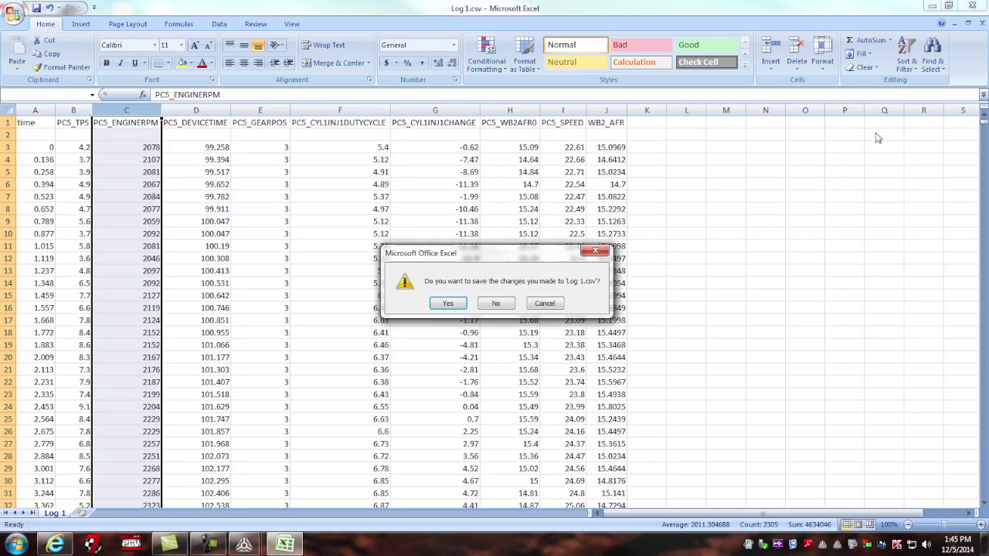
{"action": "left_click", "coordinate": [496, 303]}
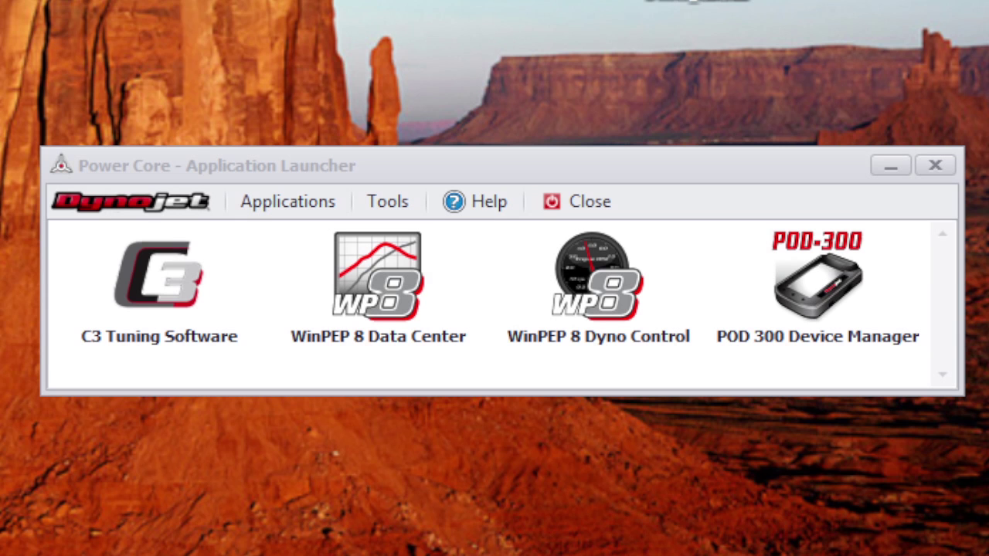
Launch WinPEP 8 Data Center in Single Graph view and import Log 1.csv from the Desktop
{"action": "left_click", "coordinate": [379, 284]}
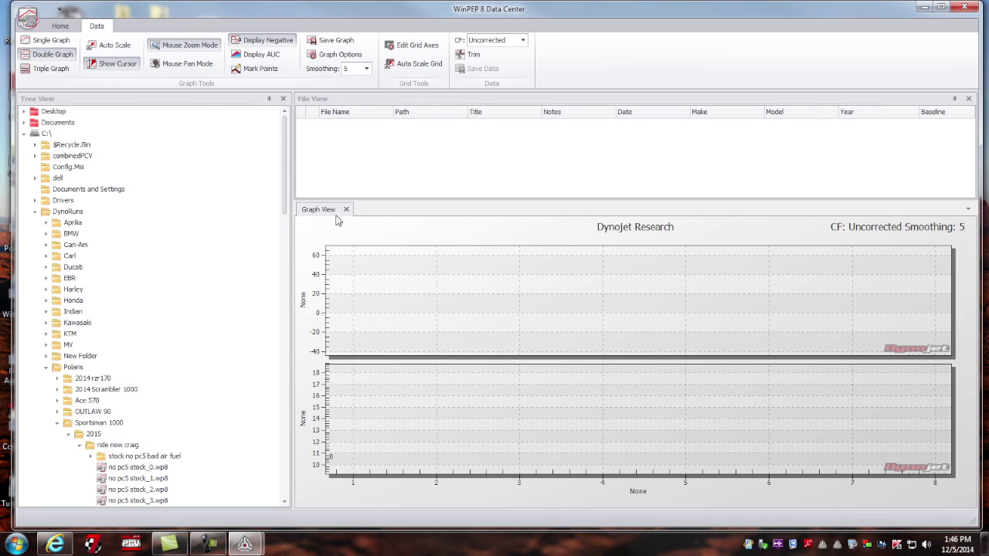
{"action": "left_click", "coordinate": [51, 40]}
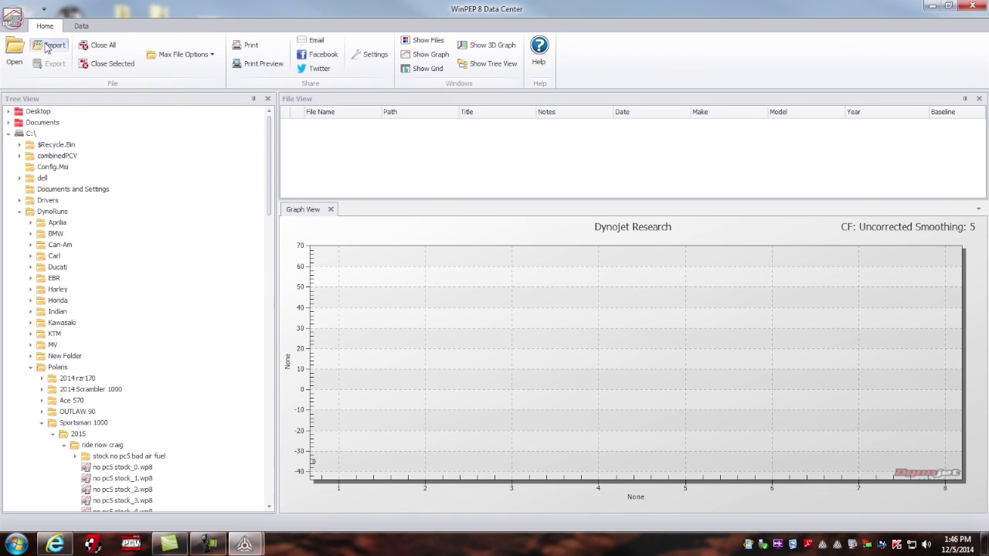
{"action": "left_click", "coordinate": [46, 48]}
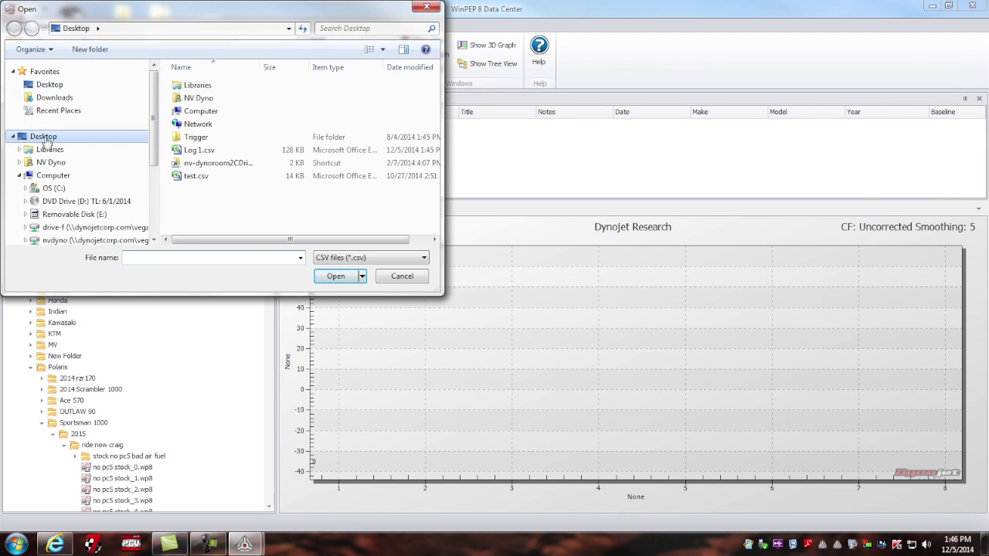
{"action": "left_click", "coordinate": [194, 150]}
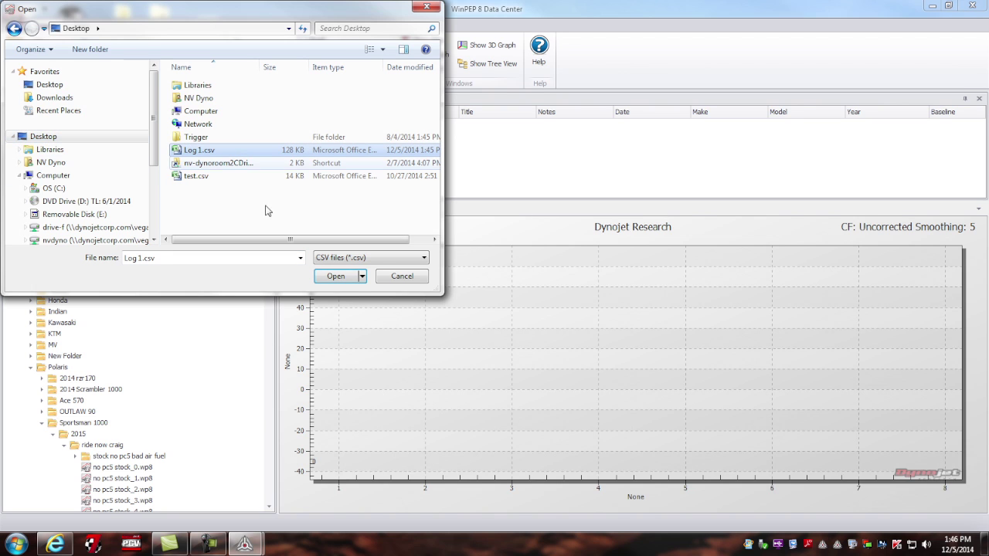
{"action": "left_click", "coordinate": [336, 277]}
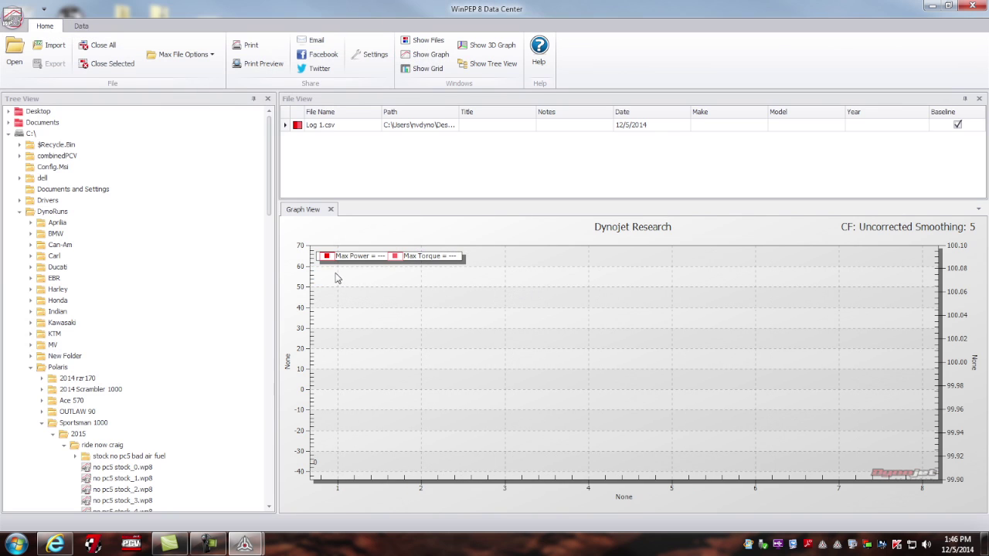
Select the Log 1.csv run and plot PC5_TPS against Time
{"action": "left_click", "coordinate": [331, 126]}
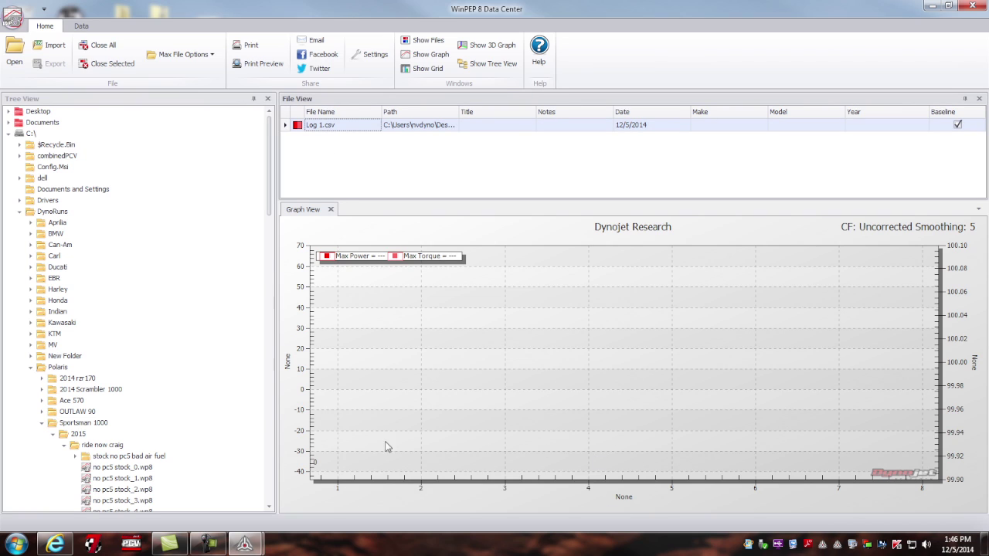
{"action": "left_click", "coordinate": [623, 497]}
{"action": "left_click", "coordinate": [652, 515]}
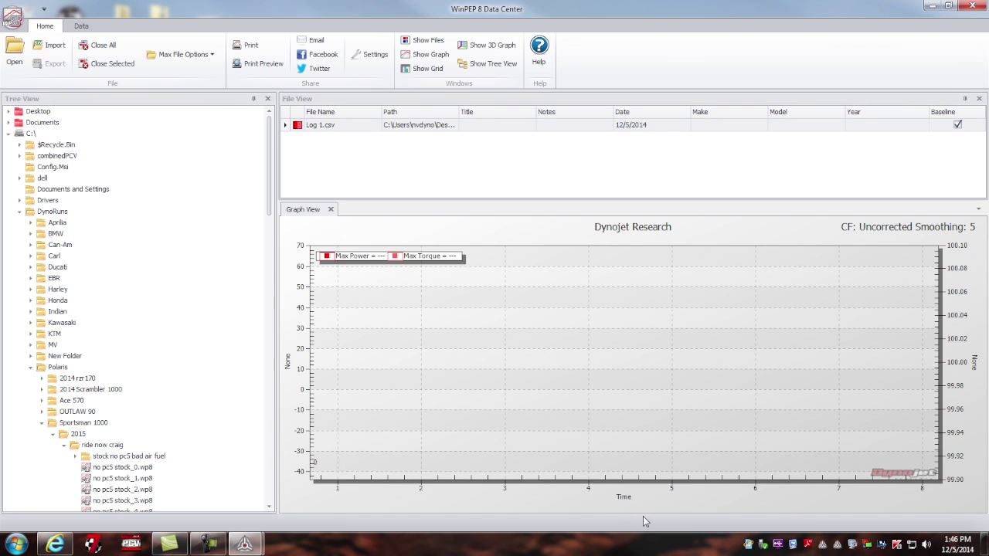
{"action": "left_click", "coordinate": [290, 355]}
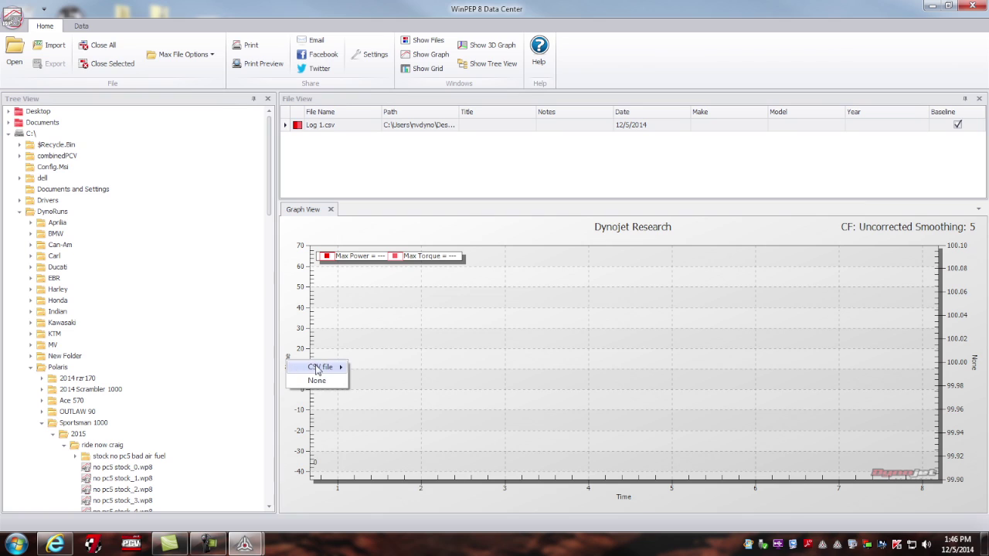
{"action": "mouse_move", "coordinate": [321, 367]}
{"action": "mouse_move", "coordinate": [373, 374]}
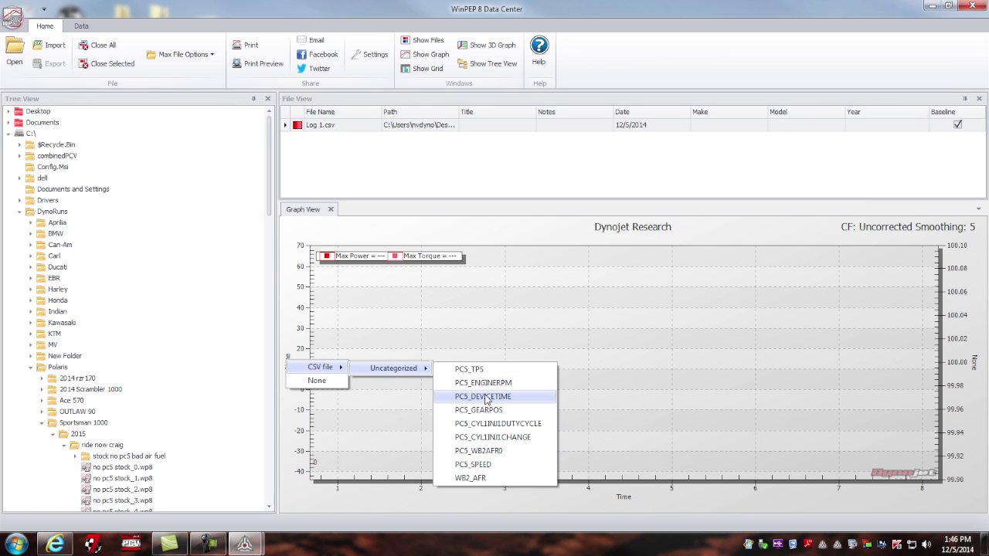
{"action": "left_click", "coordinate": [471, 369]}
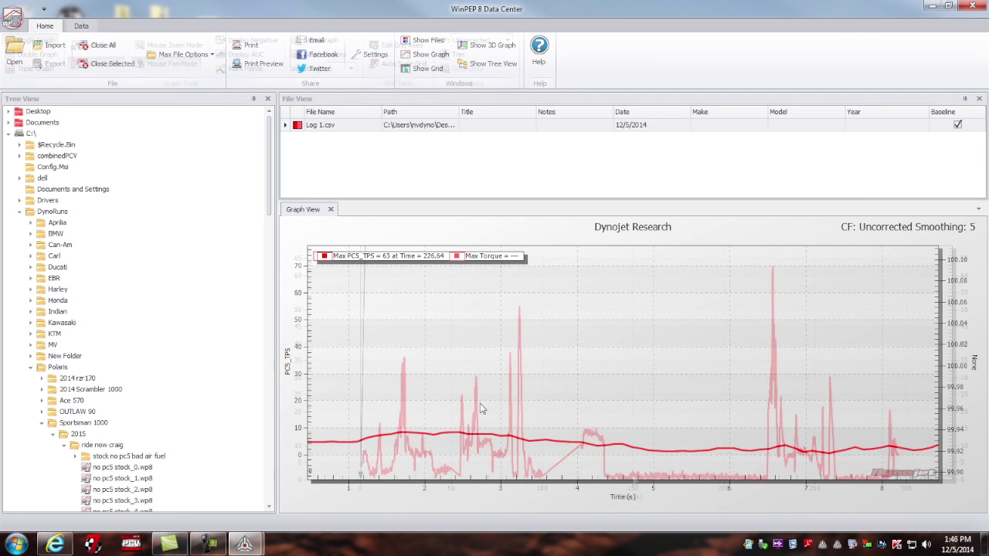
Switch the y-axis via PC5_ENGINERPM to WB2_AFR and auto-scale the axes
{"action": "left_click", "coordinate": [289, 365]}
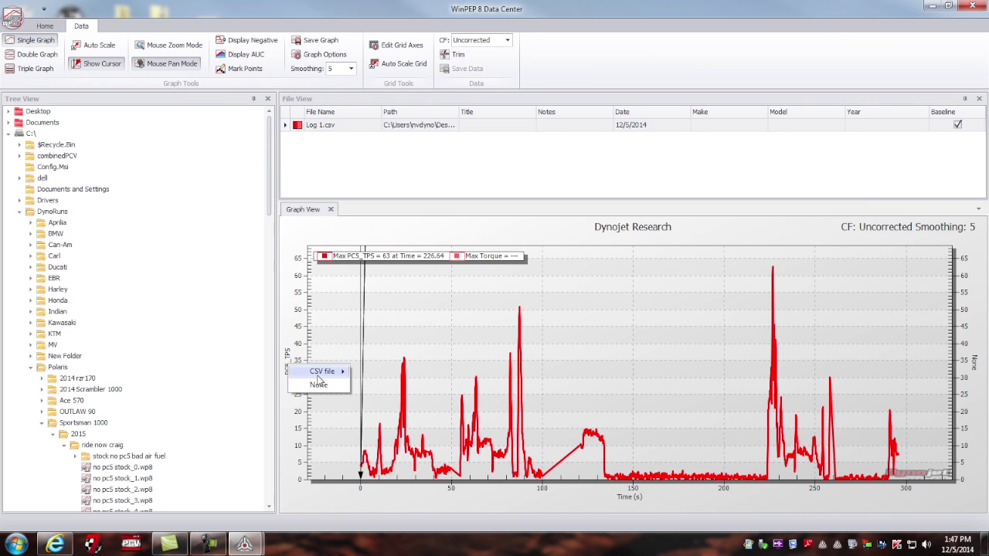
{"action": "mouse_move", "coordinate": [392, 377]}
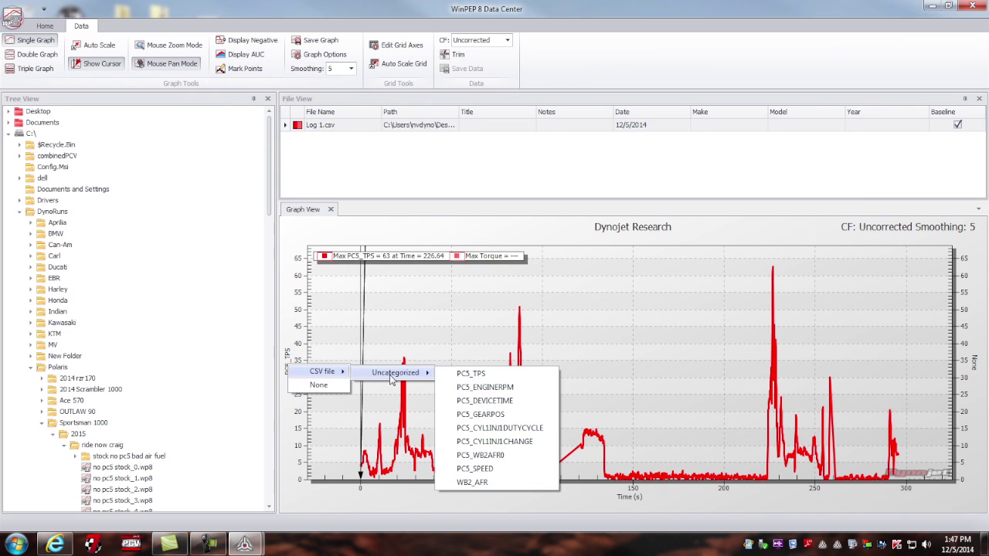
{"action": "left_click", "coordinate": [479, 387]}
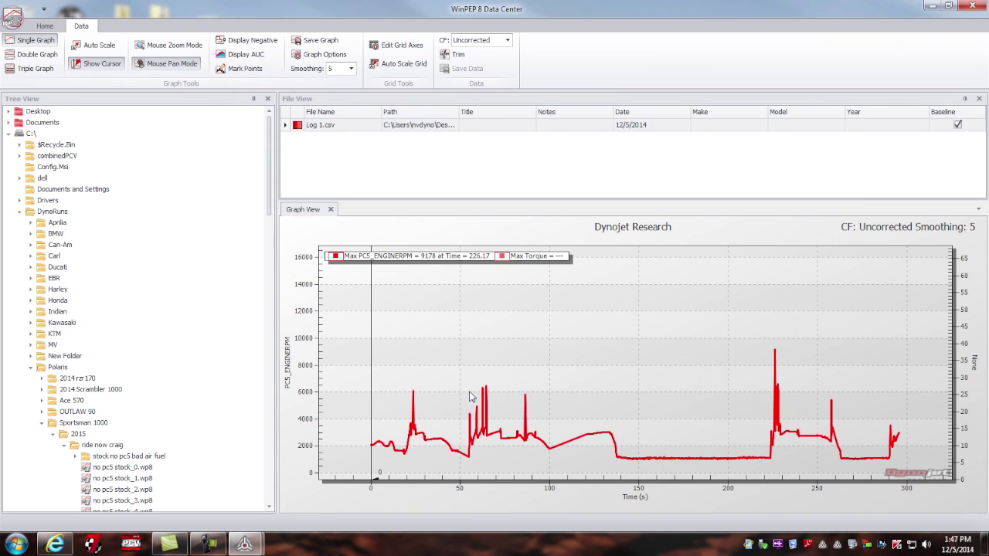
{"action": "left_click", "coordinate": [288, 374]}
{"action": "mouse_move", "coordinate": [324, 376]}
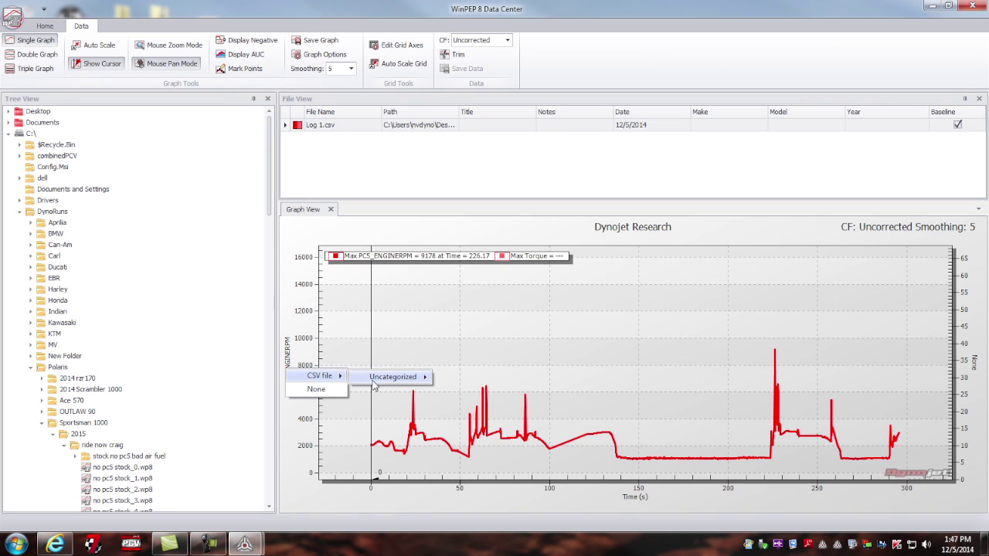
{"action": "mouse_move", "coordinate": [393, 377]}
{"action": "left_click", "coordinate": [472, 487]}
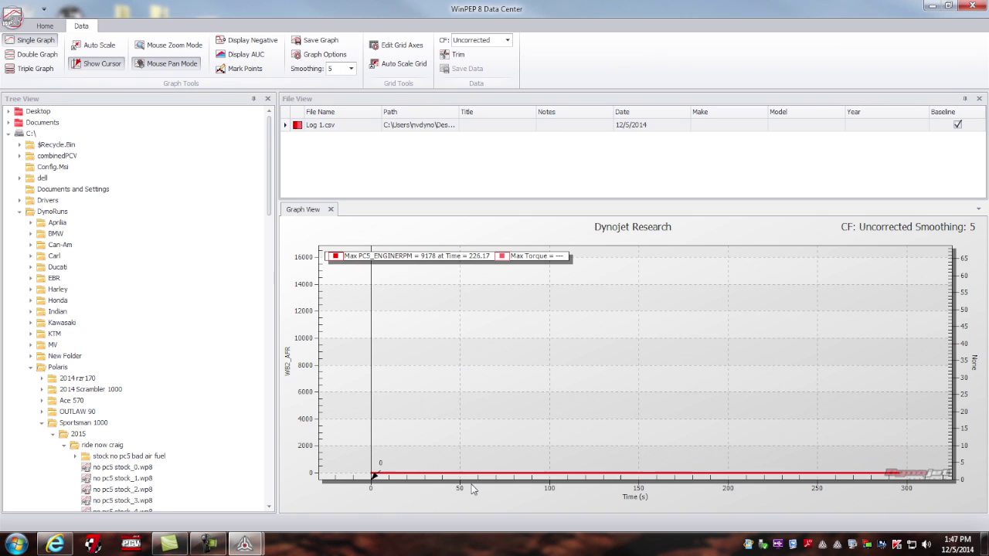
{"action": "left_click", "coordinate": [390, 63]}
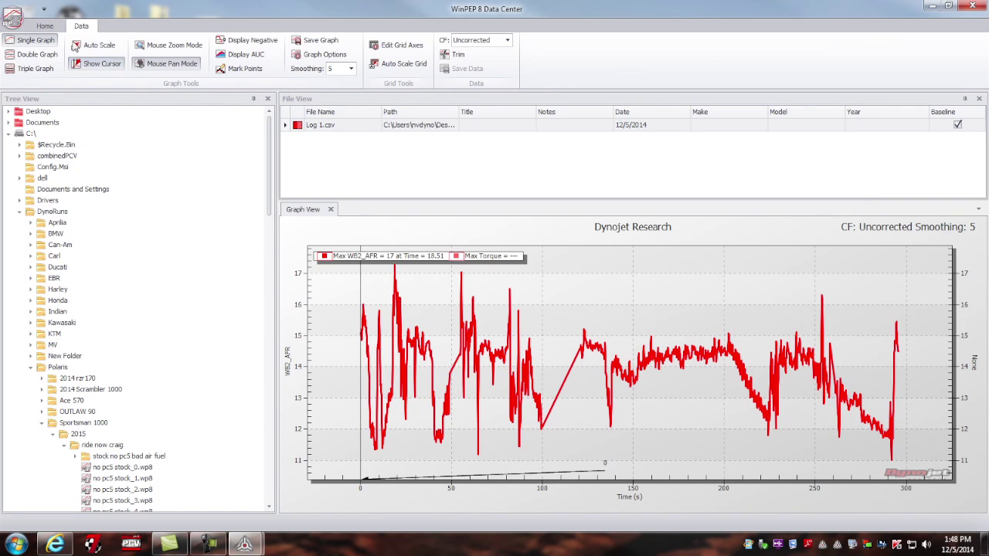
{"action": "left_click", "coordinate": [50, 27]}
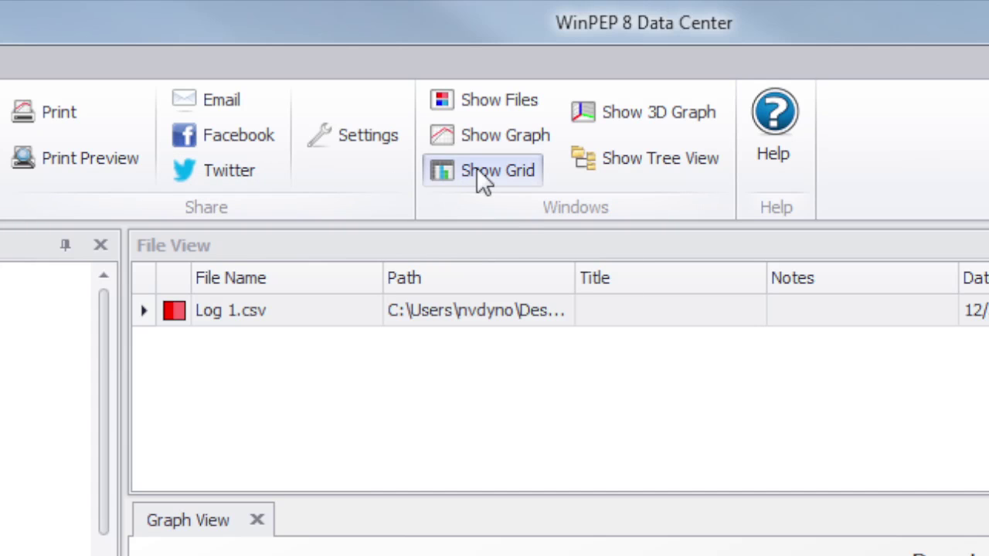
Open a grid view for the Log 1.csv run with cells showing WB2_AFR
{"action": "left_click", "coordinate": [421, 70]}
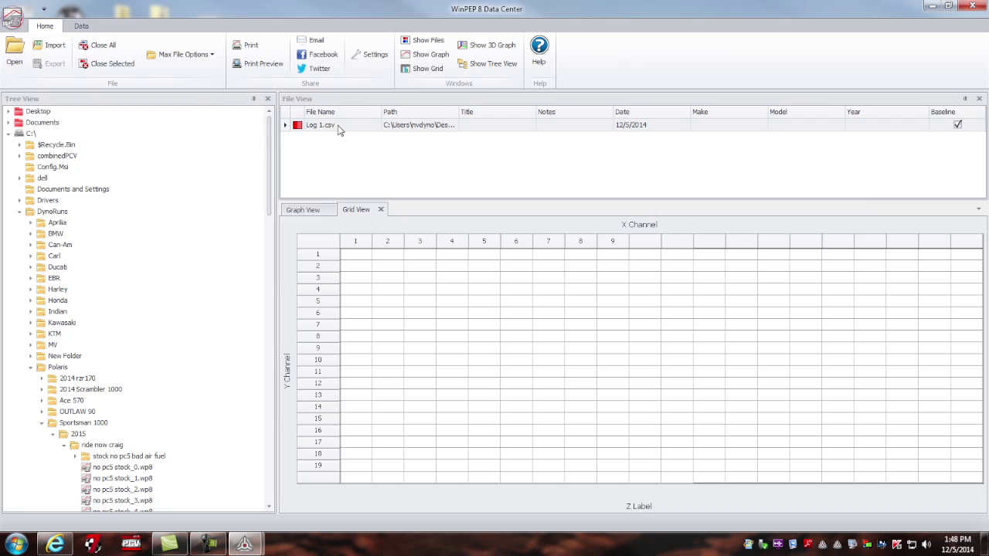
{"action": "left_click", "coordinate": [337, 127]}
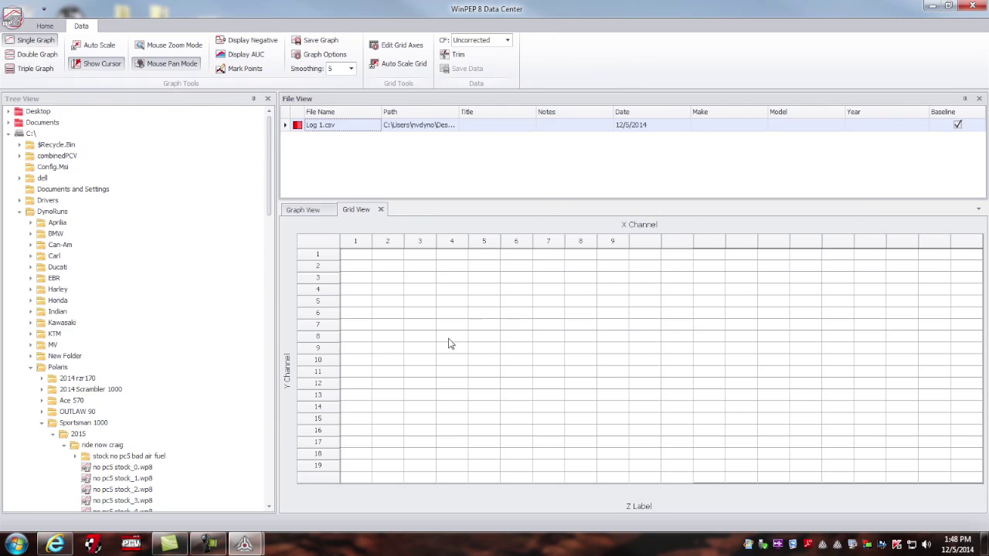
{"action": "left_click", "coordinate": [634, 514]}
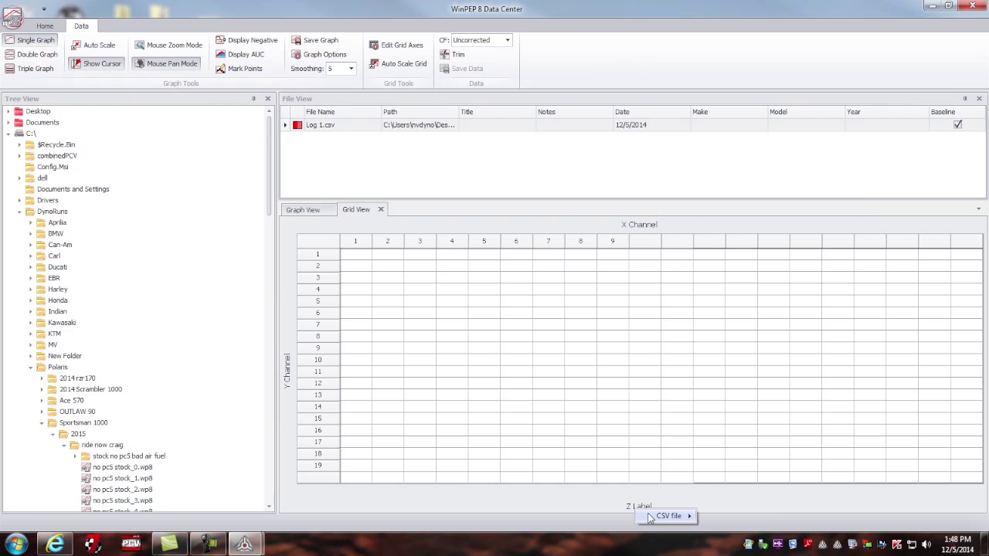
{"action": "mouse_move", "coordinate": [669, 518]}
{"action": "mouse_move", "coordinate": [728, 525]}
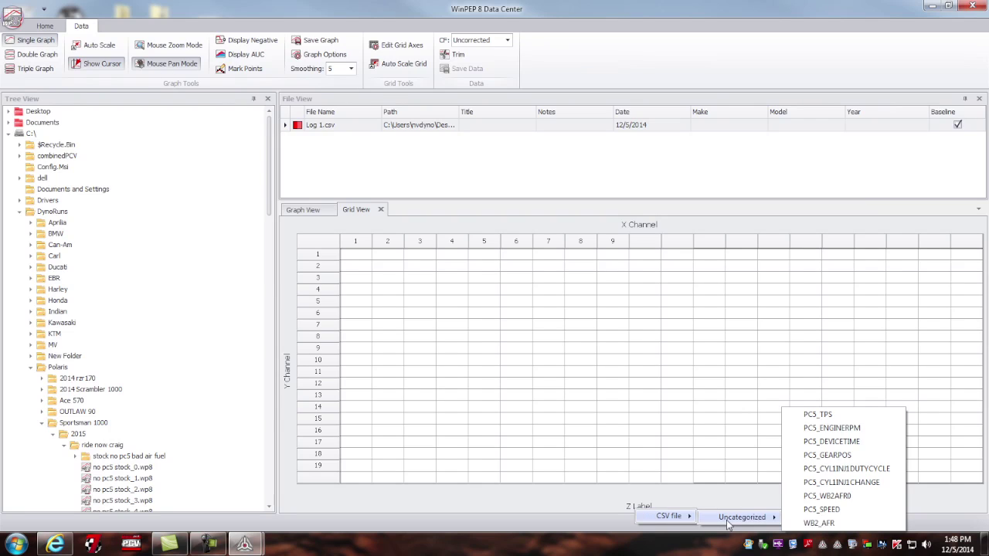
{"action": "left_click", "coordinate": [819, 523]}
Use PC5_TPS for the grid columns and PC5_ENGINERPM for the rows
{"action": "left_click", "coordinate": [633, 232]}
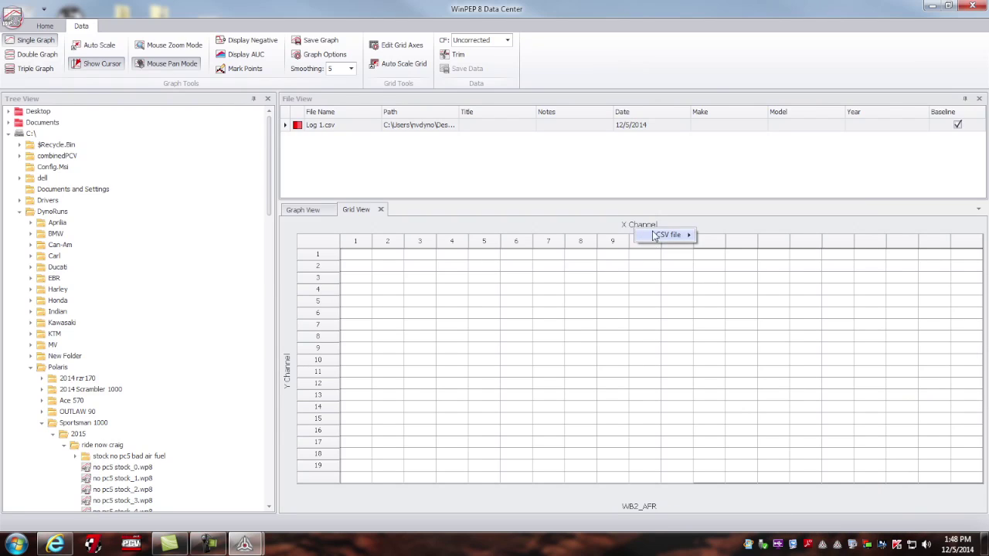
{"action": "mouse_move", "coordinate": [657, 237]}
{"action": "mouse_move", "coordinate": [726, 240]}
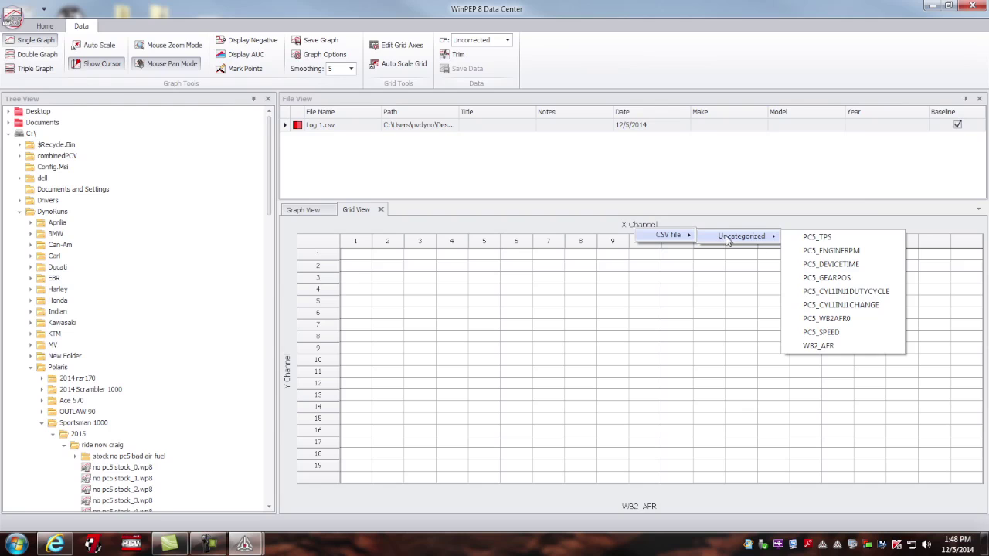
{"action": "left_click", "coordinate": [814, 239]}
{"action": "left_click", "coordinate": [285, 377]}
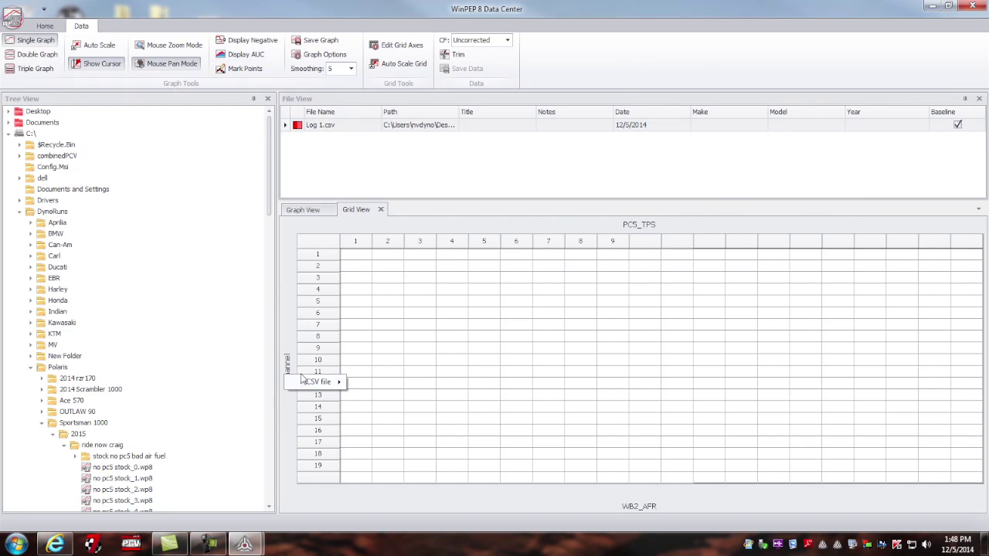
{"action": "mouse_move", "coordinate": [324, 384]}
{"action": "mouse_move", "coordinate": [383, 388]}
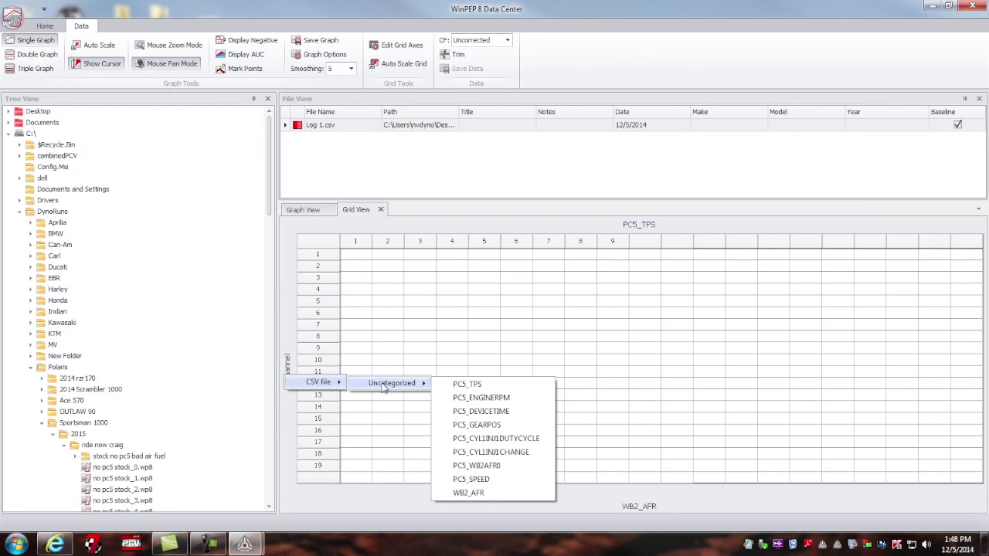
{"action": "left_click", "coordinate": [480, 398]}
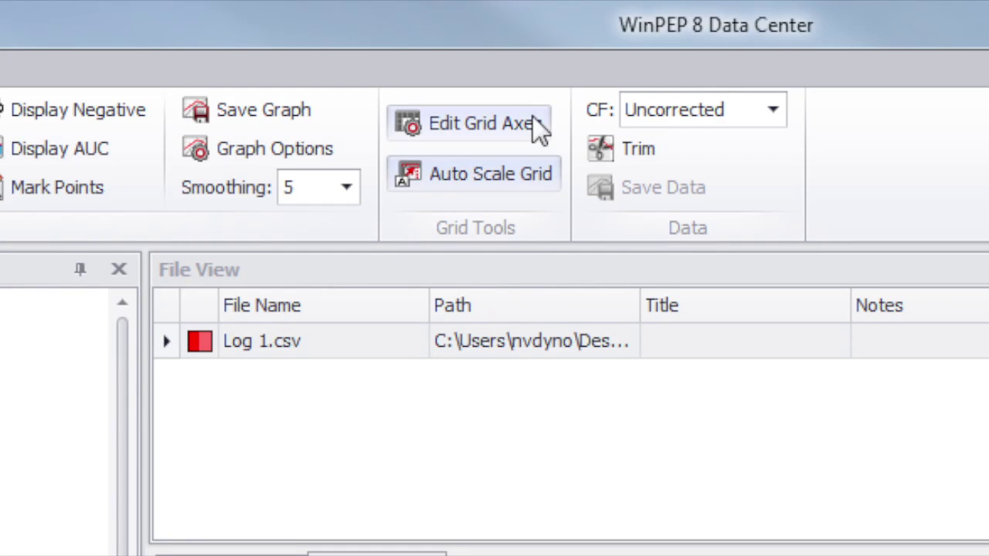
In Edit Grid Axes, set the first PC5_TPS breakpoints to 0, 2, 5, 10 and 15
{"action": "left_click", "coordinate": [529, 126]}
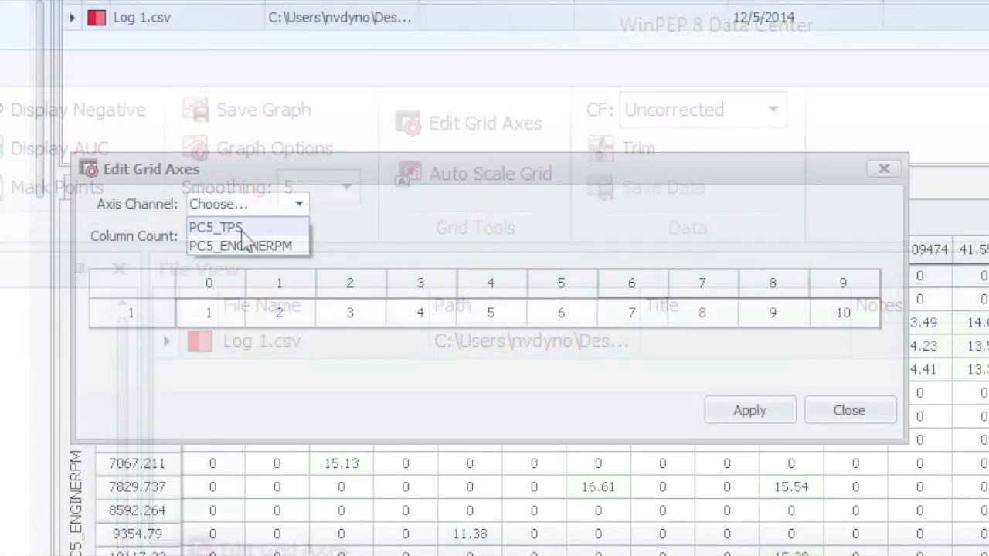
{"action": "left_click", "coordinate": [242, 229]}
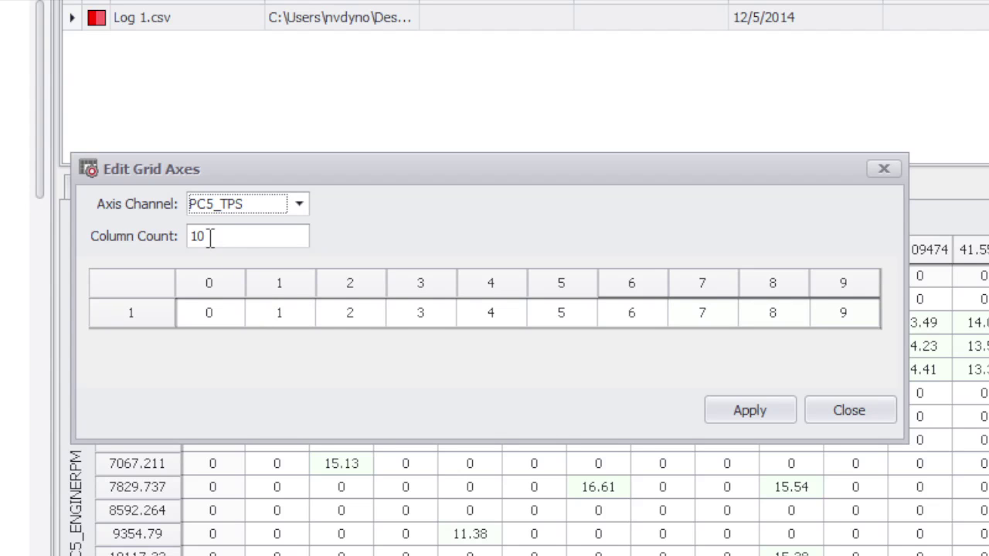
{"action": "left_click", "coordinate": [210, 237]}
{"action": "left_click", "coordinate": [200, 313]}
{"action": "left_click", "coordinate": [291, 319]}
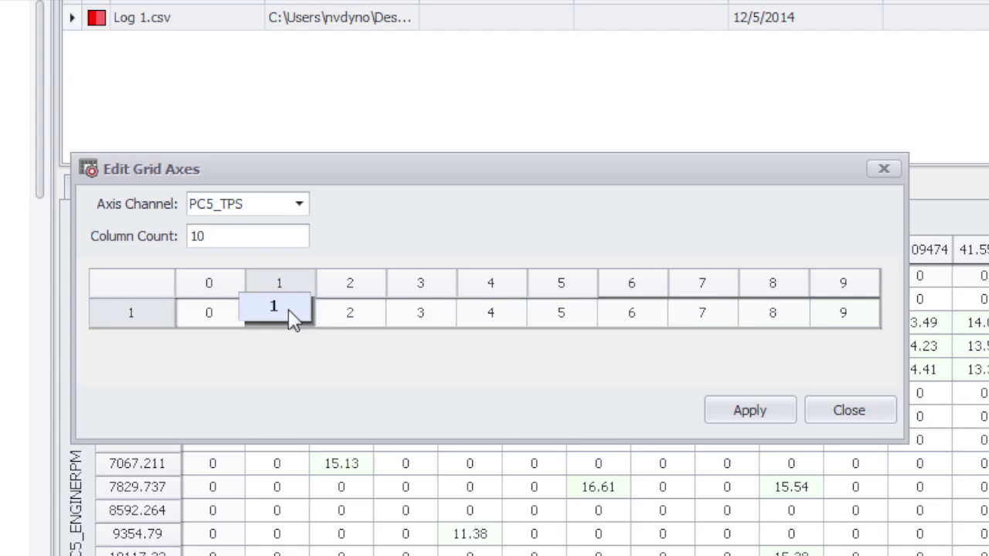
{"action": "type", "text": "21"}
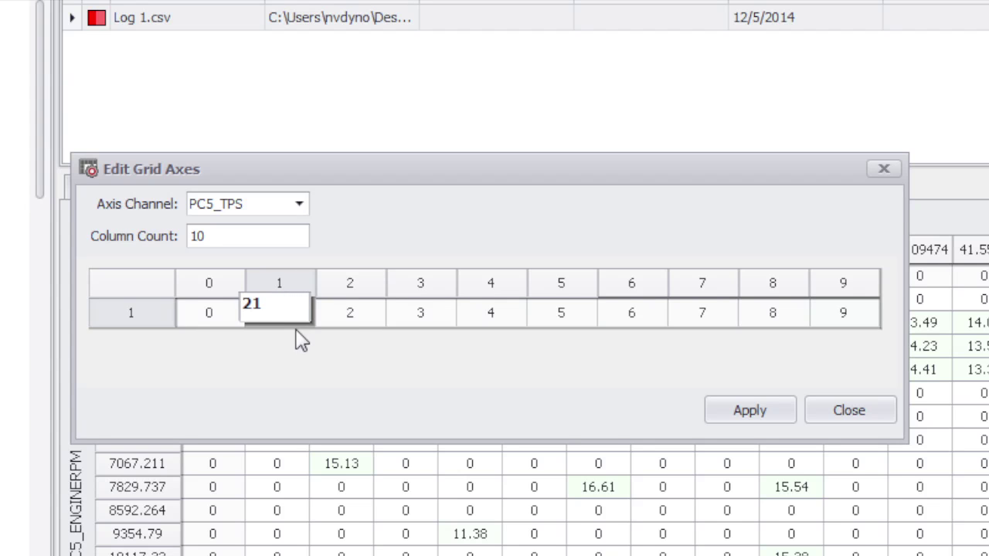
{"action": "left_click", "coordinate": [344, 320]}
{"action": "type", "text": "5"}
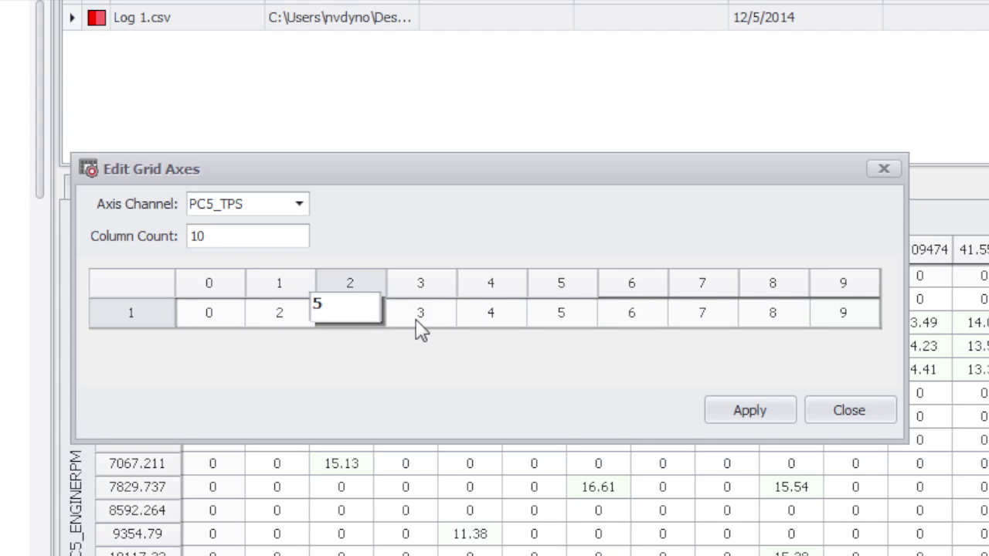
{"action": "left_click", "coordinate": [417, 318]}
{"action": "type", "text": "10"}
{"action": "left_click", "coordinate": [485, 317]}
{"action": "type", "text": "1"}
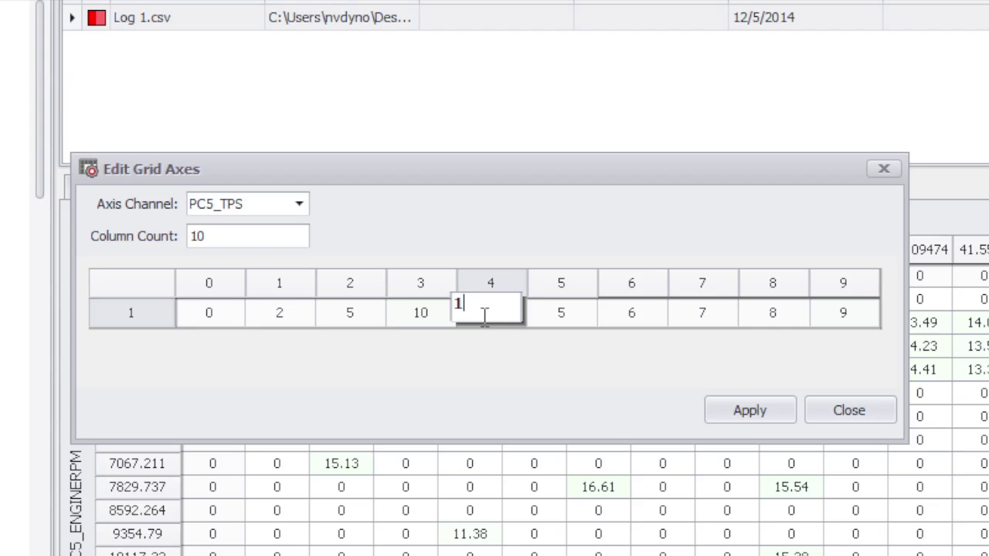
{"action": "type", "text": "5"}
Set the remaining TPS breakpoints to 20, 40, 60, 80 and 100
{"action": "left_click", "coordinate": [552, 319]}
{"action": "type", "text": "2"}
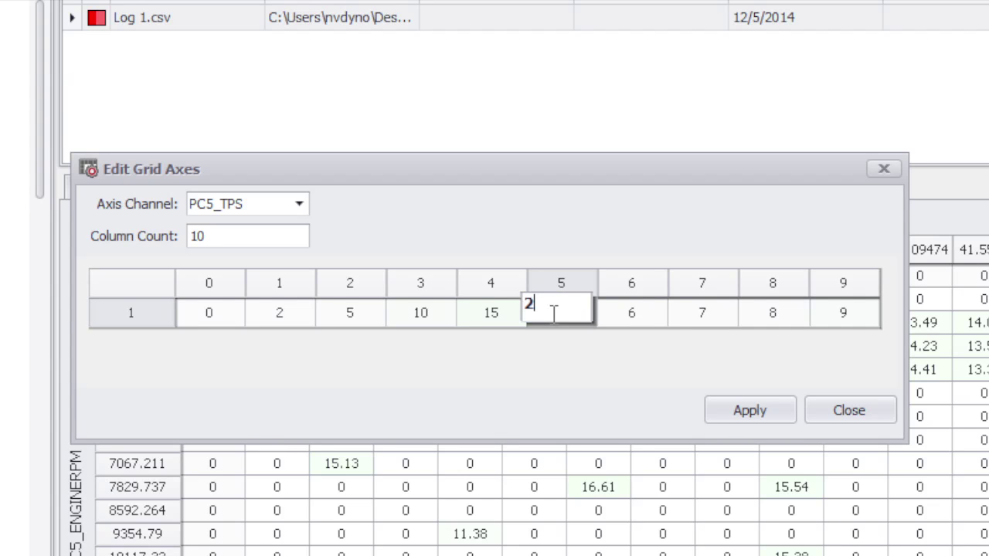
{"action": "type", "text": "0"}
{"action": "left_click", "coordinate": [640, 323]}
{"action": "type", "text": "40"}
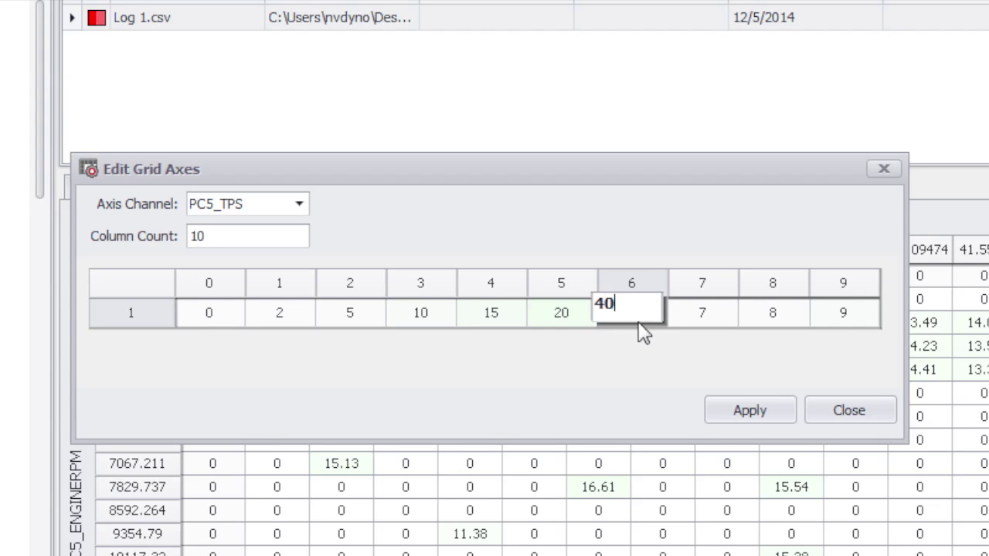
{"action": "left_click", "coordinate": [709, 317]}
{"action": "type", "text": "60"}
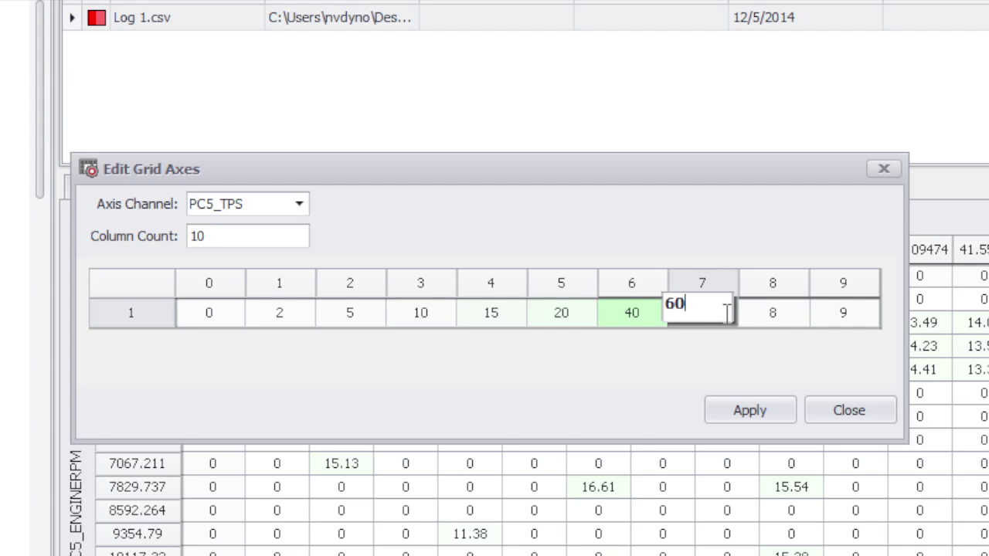
{"action": "left_click", "coordinate": [780, 322]}
{"action": "type", "text": "80"}
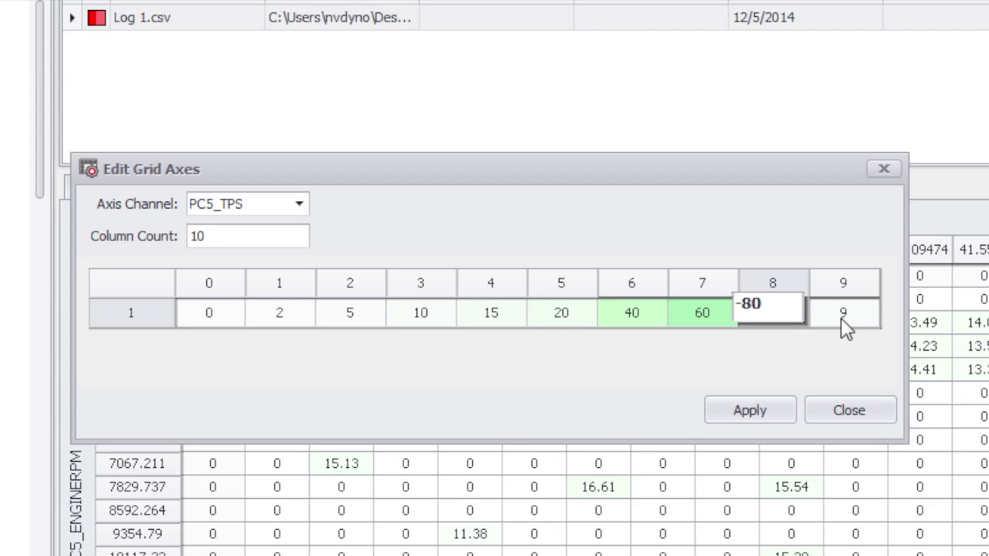
{"action": "key", "text": "BackSpace"}
{"action": "key", "text": "BackSpace"}
{"action": "type", "text": "8"}
{"action": "left_click", "coordinate": [858, 328]}
{"action": "type", "text": "100"}
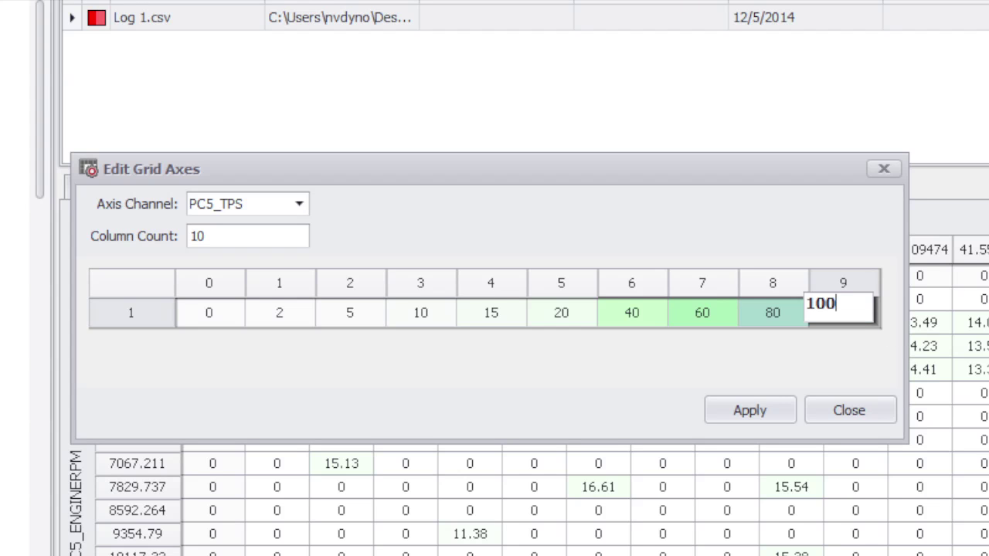
{"action": "key", "text": "Return"}
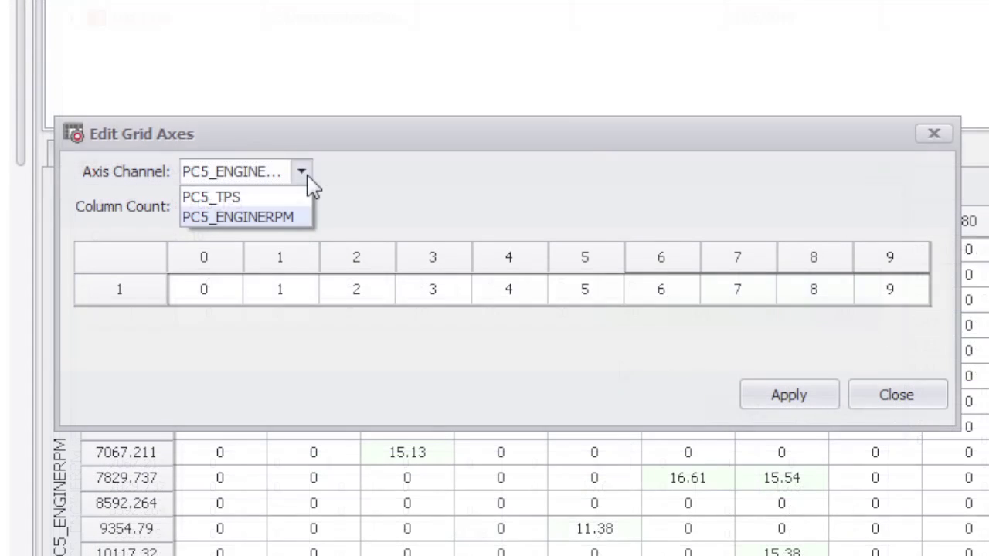
Set the PC5_ENGINERPM axis column count to 30 and apply the grid axes
{"action": "left_click", "coordinate": [226, 218]}
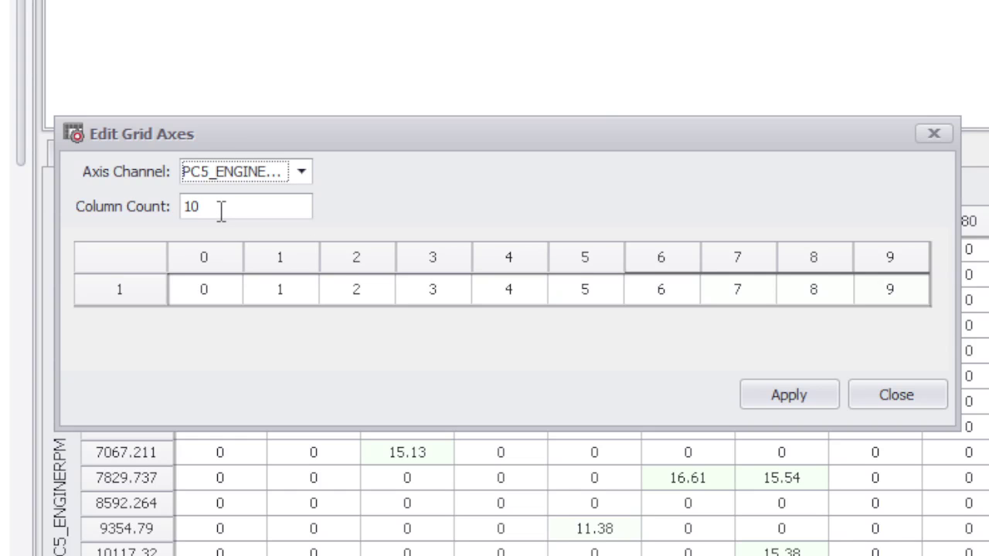
{"action": "key", "text": "Tab"}
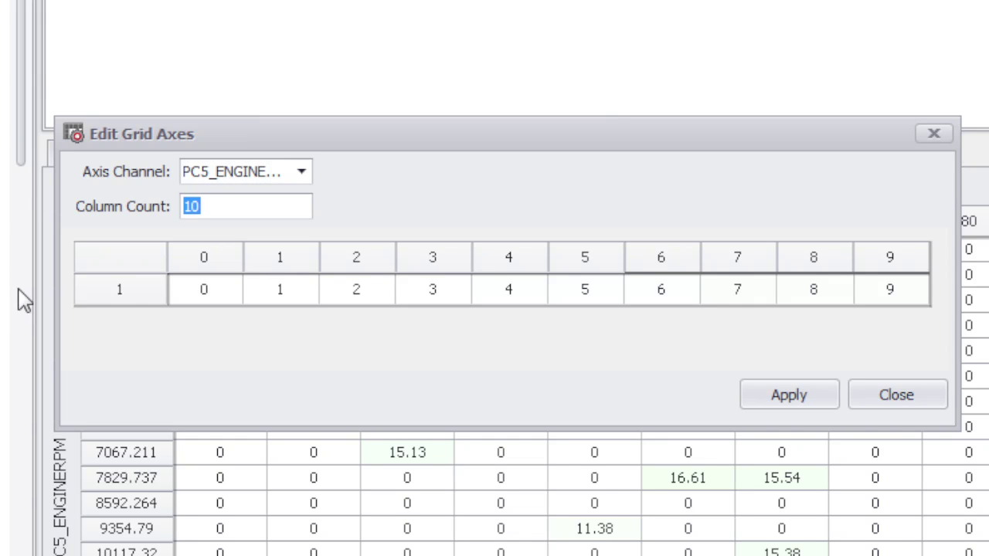
{"action": "type", "text": "30"}
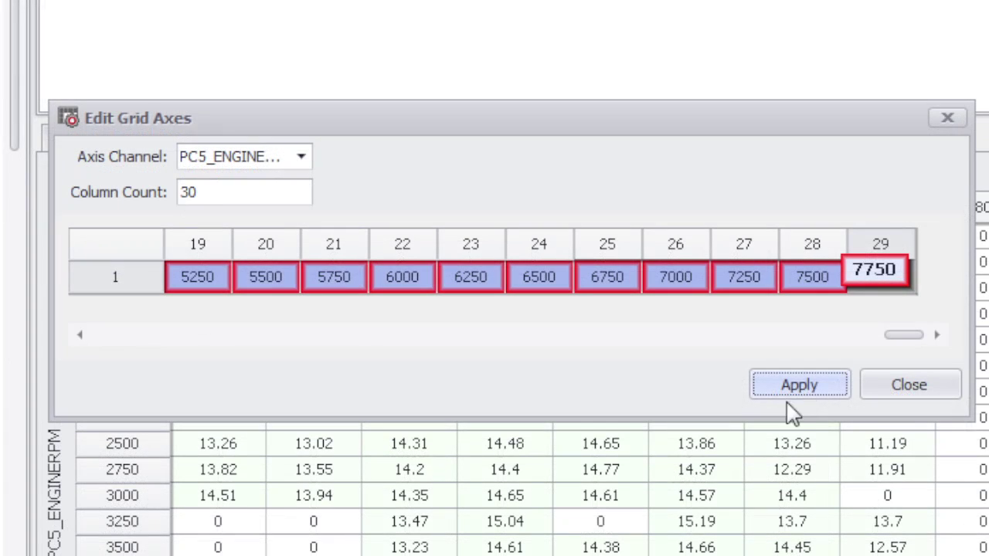
{"action": "left_click", "coordinate": [913, 392]}
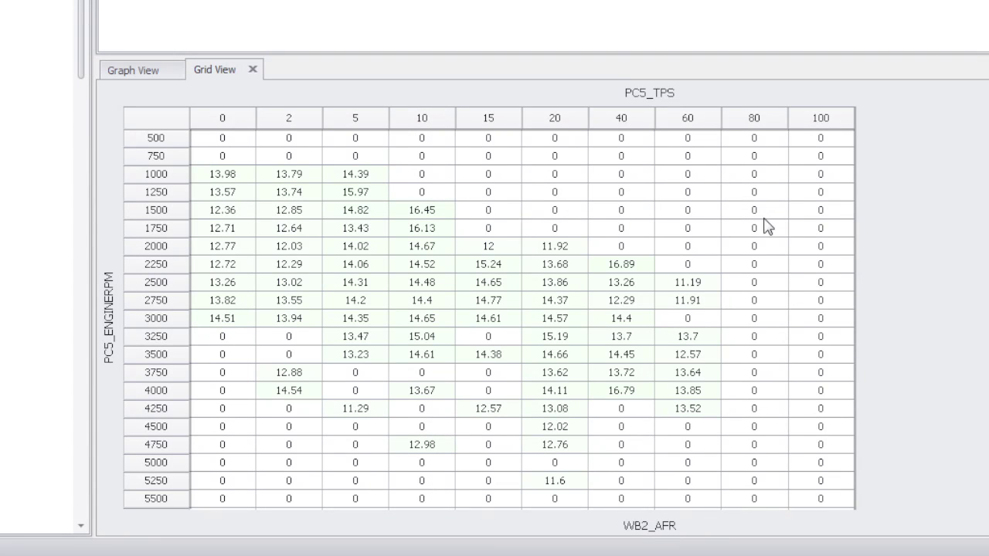
{"action": "scroll", "coordinate": [769, 226], "scroll_direction": "down", "scroll_amount": 4}
{"action": "scroll", "coordinate": [765, 241], "scroll_direction": "up", "scroll_amount": 4}
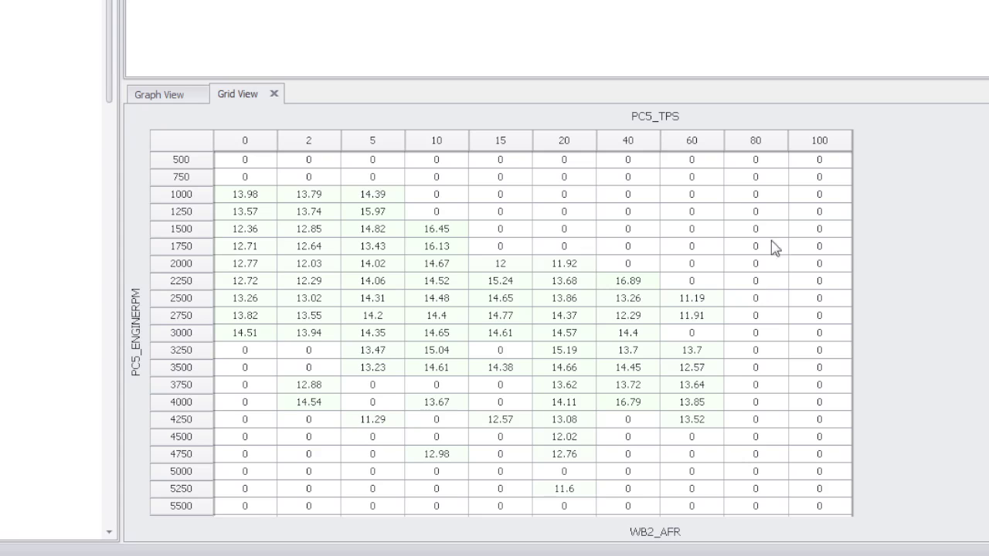
Select the 100 TPS and 60 TPS column headers in the AFR grid
{"action": "scroll", "coordinate": [695, 281], "scroll_direction": "down", "scroll_amount": 2}
{"action": "left_click", "coordinate": [824, 147]}
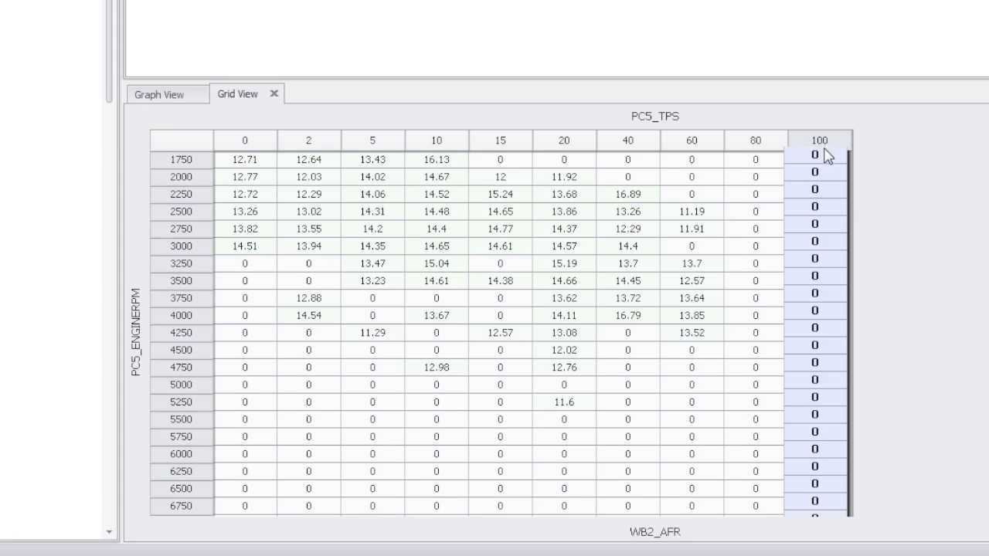
{"action": "left_click", "coordinate": [693, 141]}
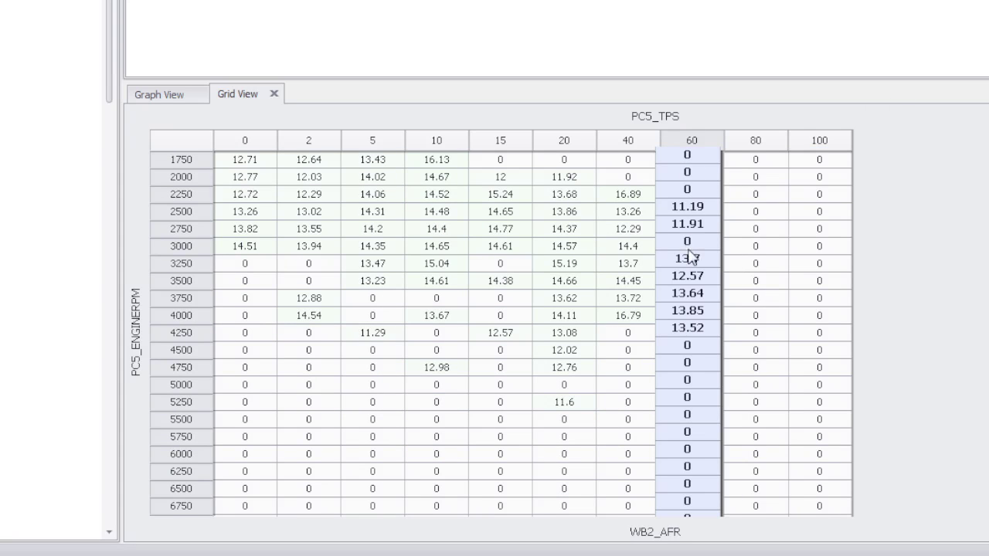
Select the 15 TPS readings from 2250 to 3000 RPM, then the lean 16.45 and 16.13 cells at 10 TPS
{"action": "scroll", "coordinate": [692, 259], "scroll_direction": "up", "scroll_amount": 2}
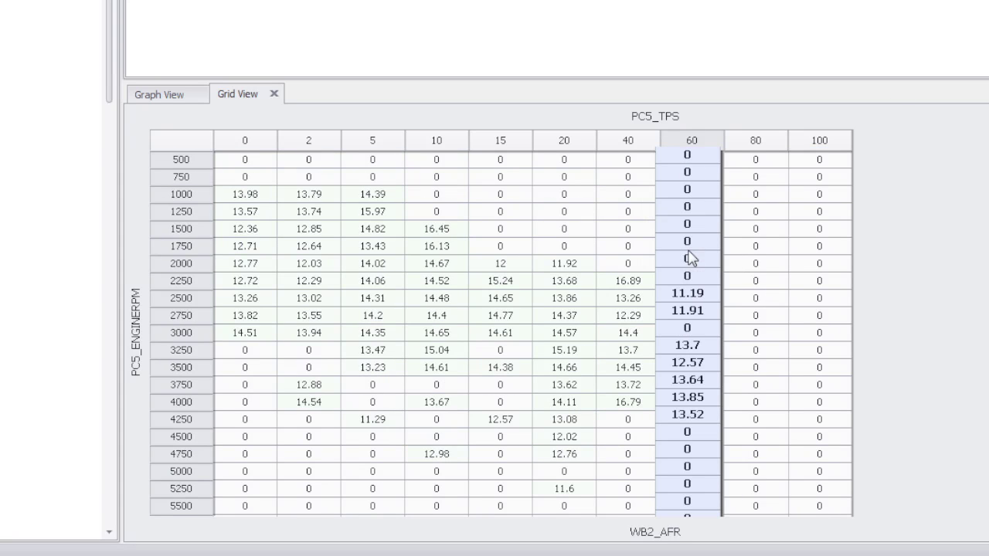
{"action": "right_click", "coordinate": [501, 282]}
{"action": "left_click", "coordinate": [497, 332]}
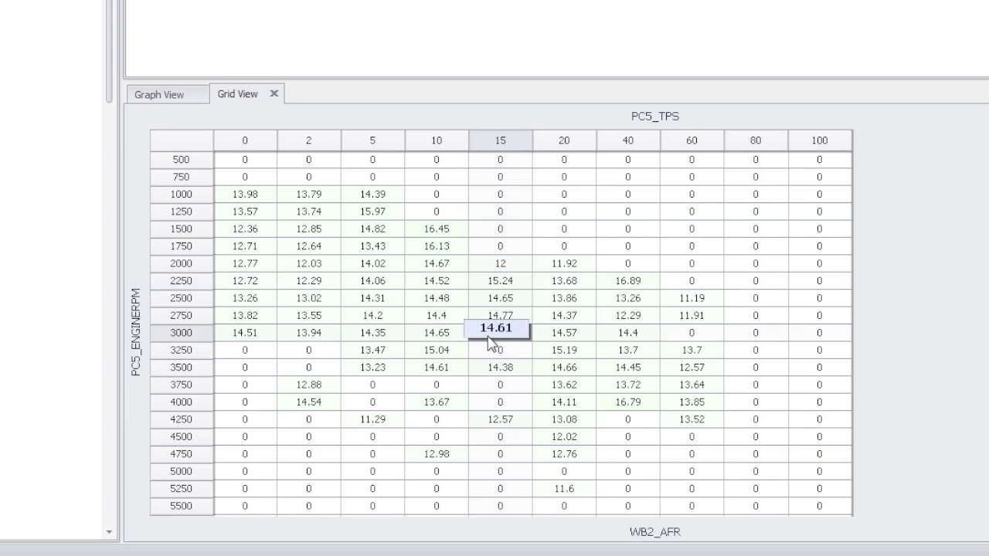
{"action": "left_click_drag", "start_coordinate": [496, 332], "coordinate": [495, 288]}
{"action": "left_click_drag", "start_coordinate": [445, 229], "coordinate": [454, 260]}
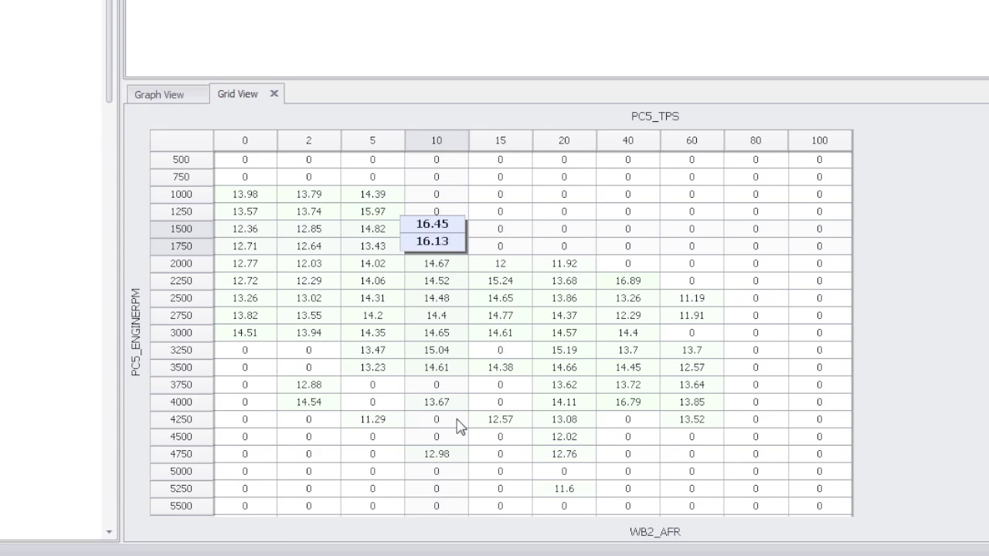